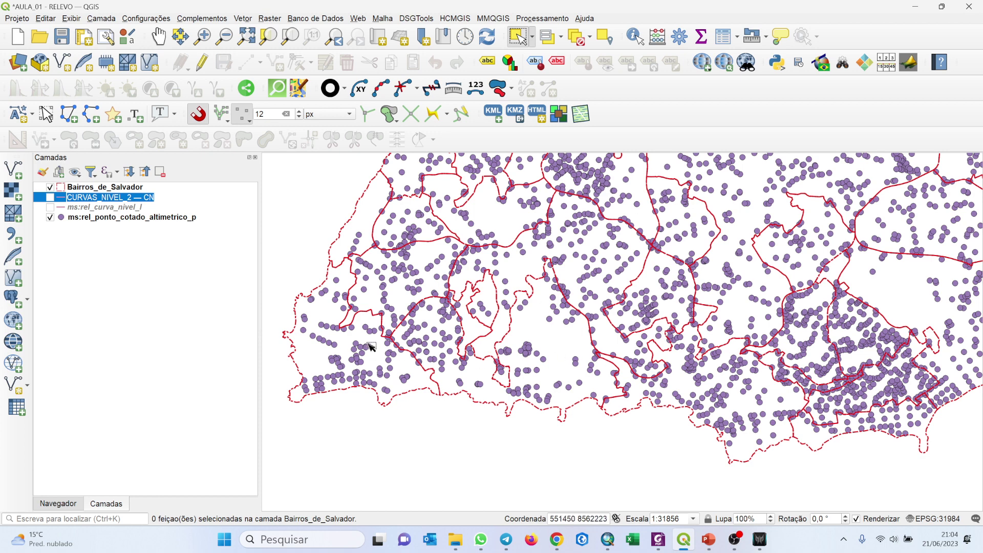
Step: Open the symbology properties of the Bairros_de_Salvador layer and choose Símbolo Simples as the renderer
click(92, 188)
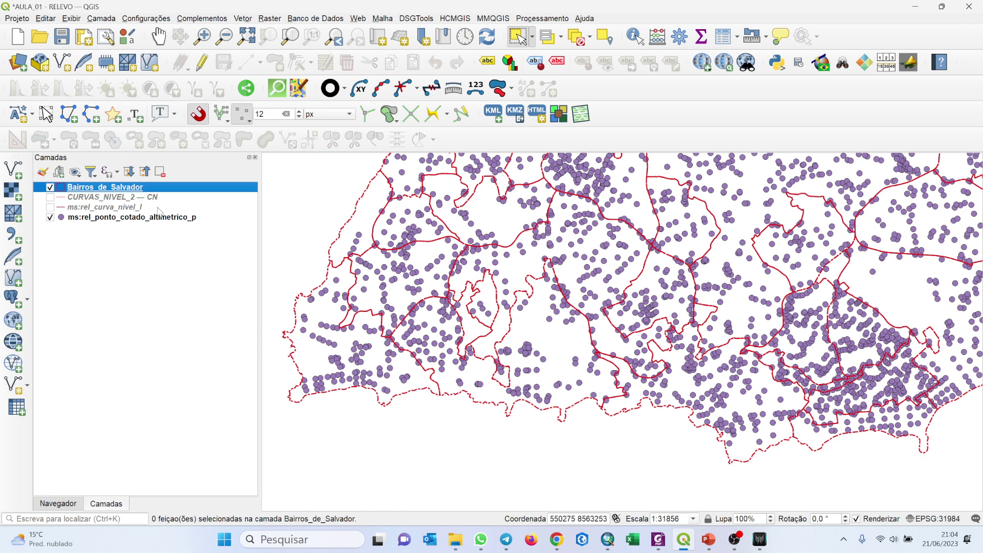
right_click(178, 188)
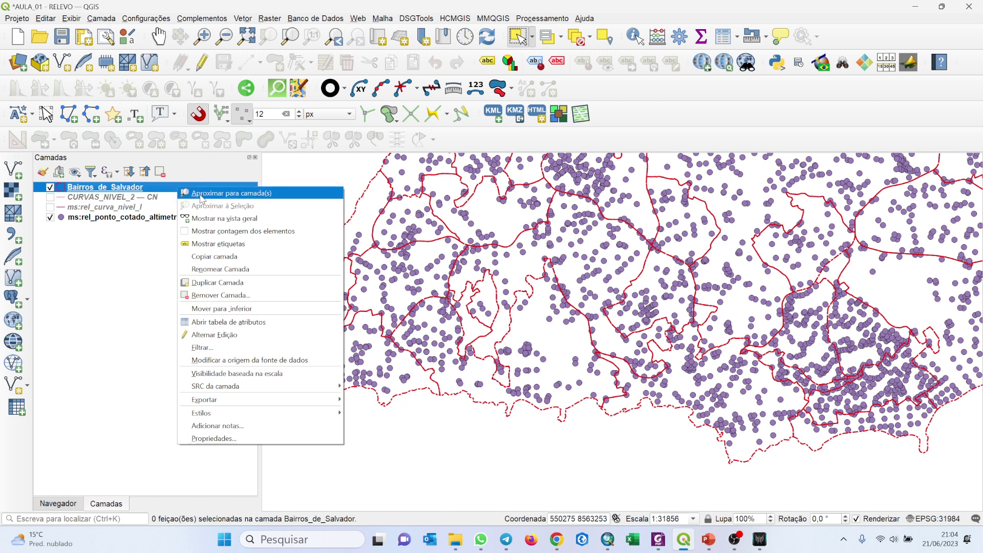
click(228, 439)
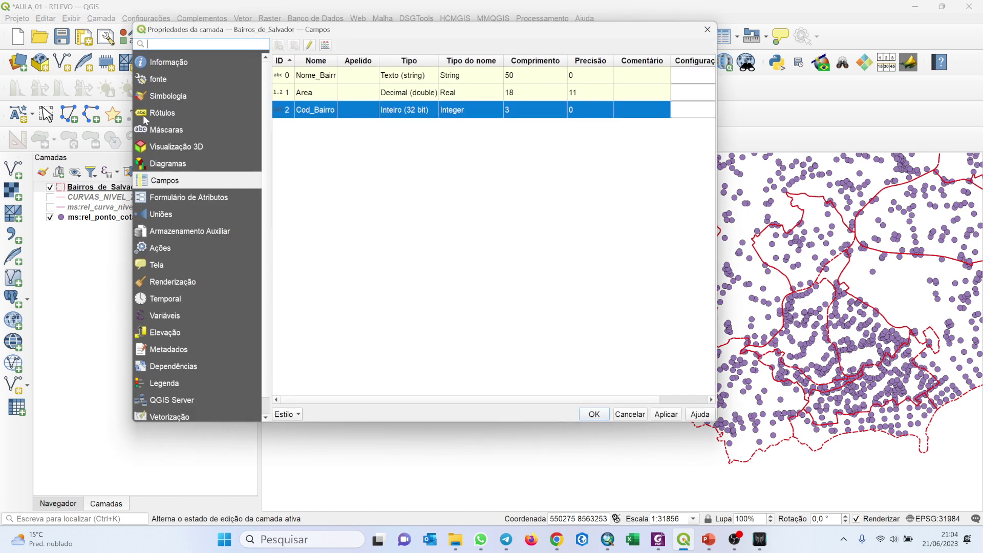
click(168, 97)
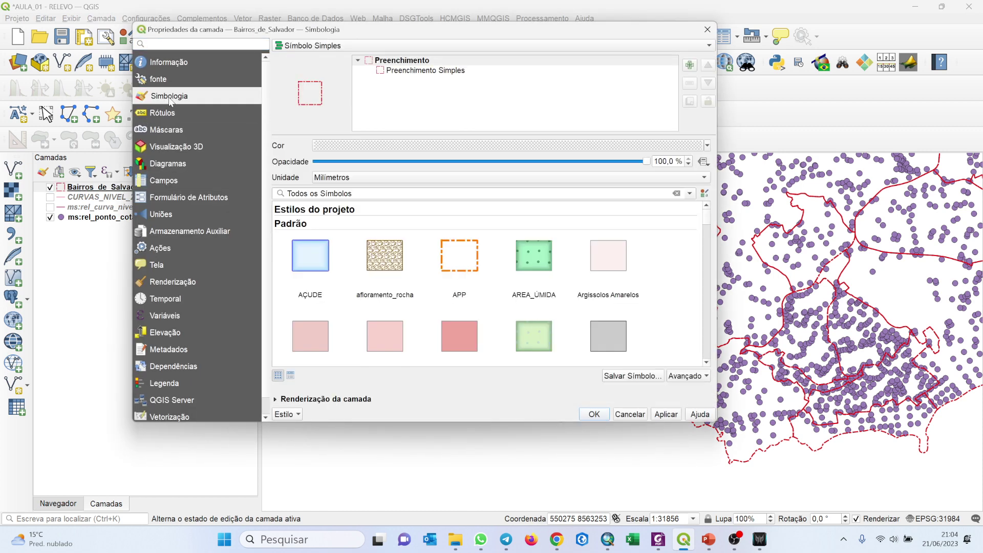
click(319, 46)
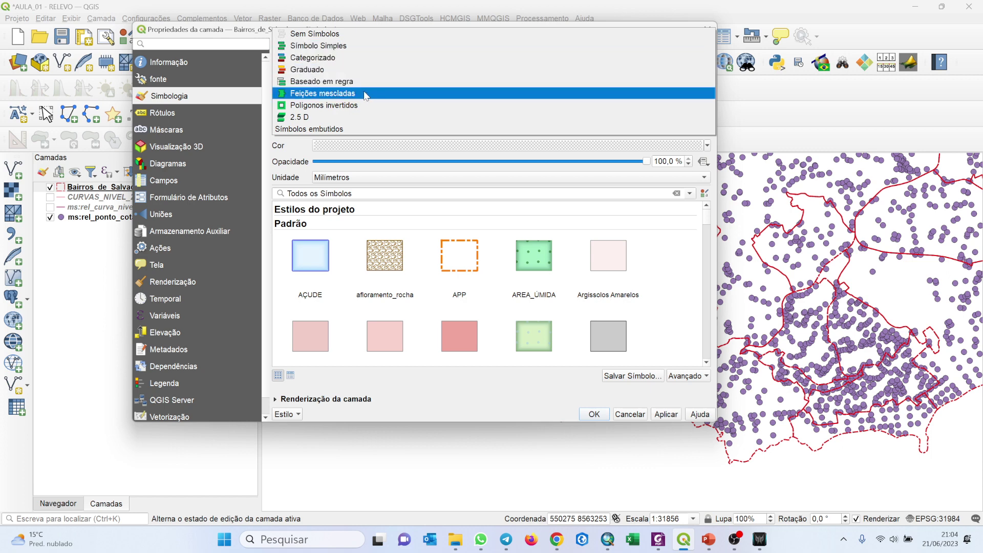
click(302, 46)
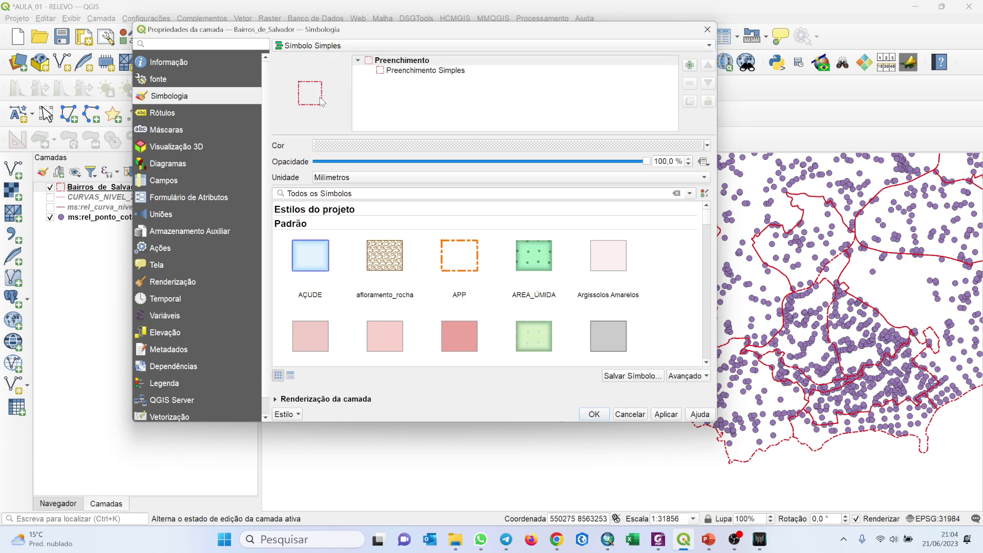
Step: Set the fill style of the layer's Preenchimento Simples symbol to Sem pincel, leaving the fill colour as is
click(404, 63)
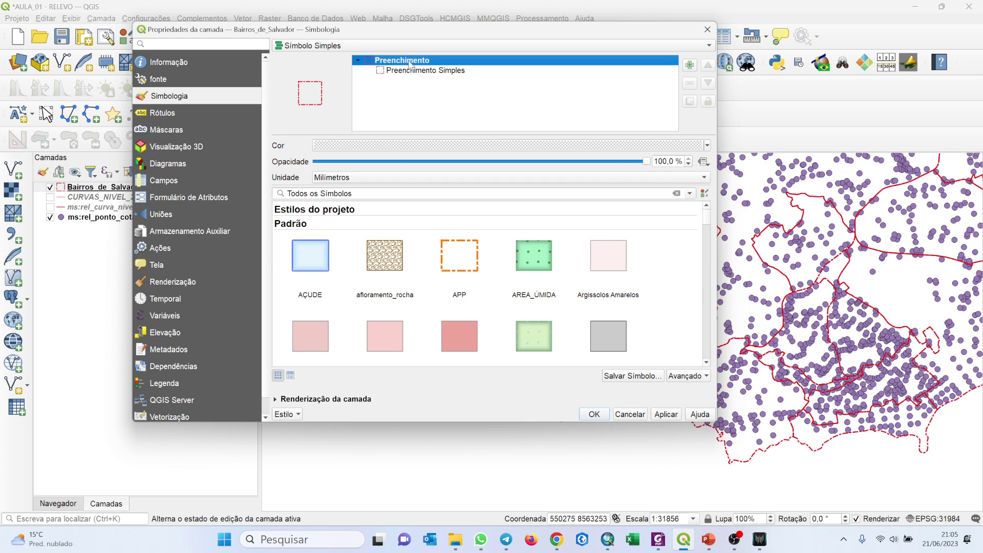
click(402, 72)
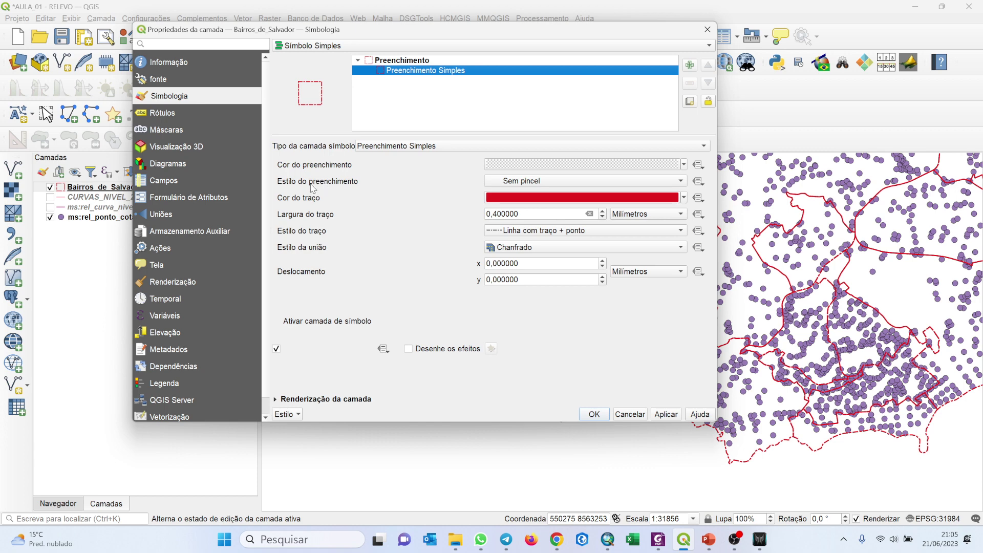
click(522, 185)
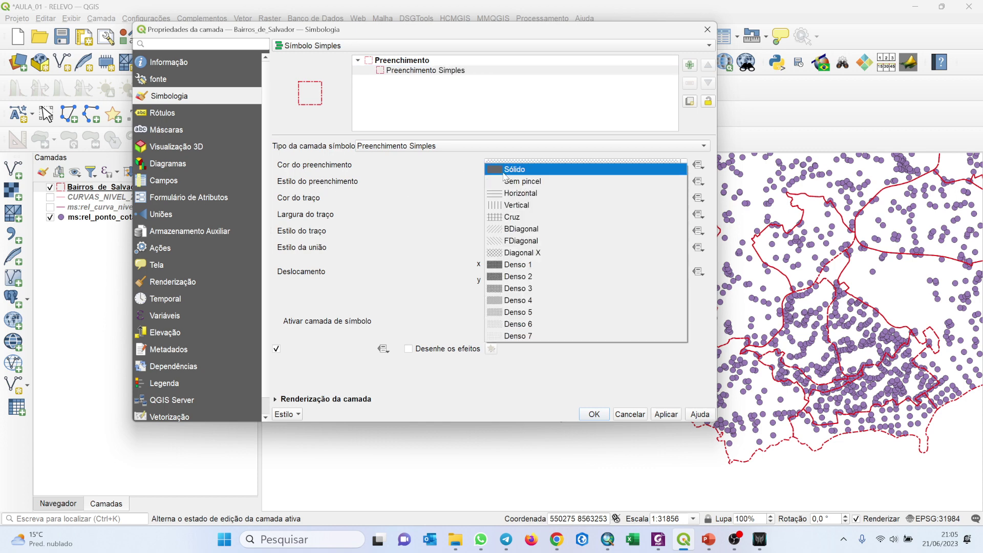
click(508, 169)
click(506, 182)
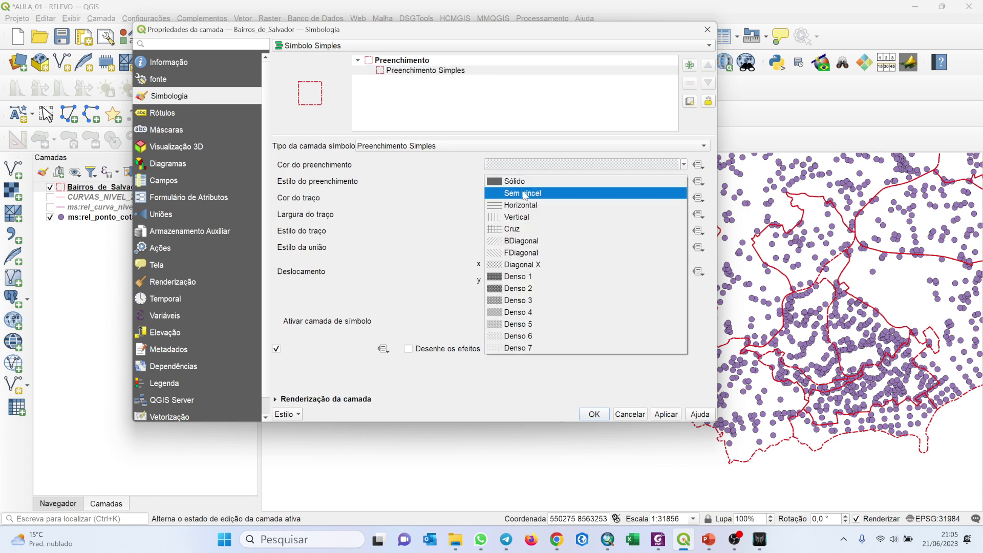
click(526, 195)
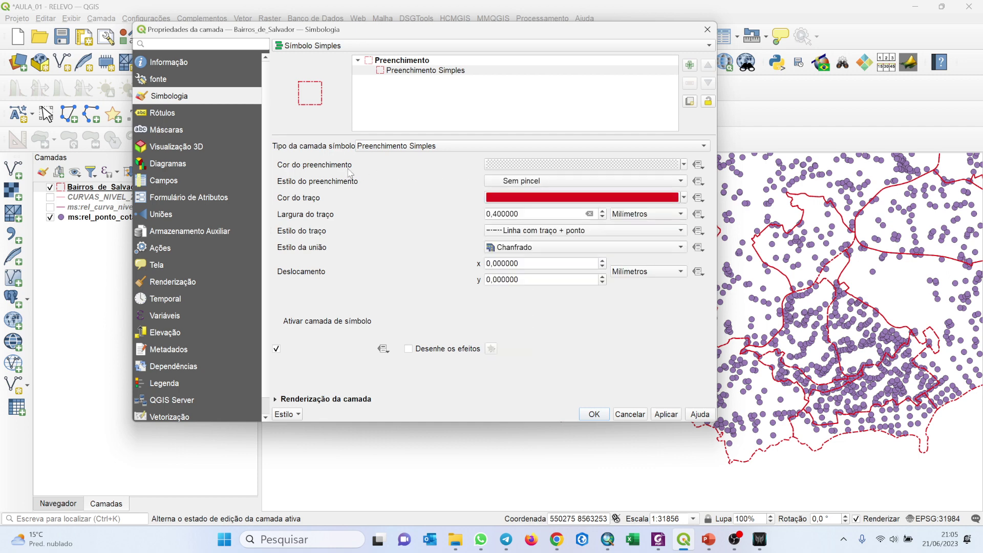
click(631, 165)
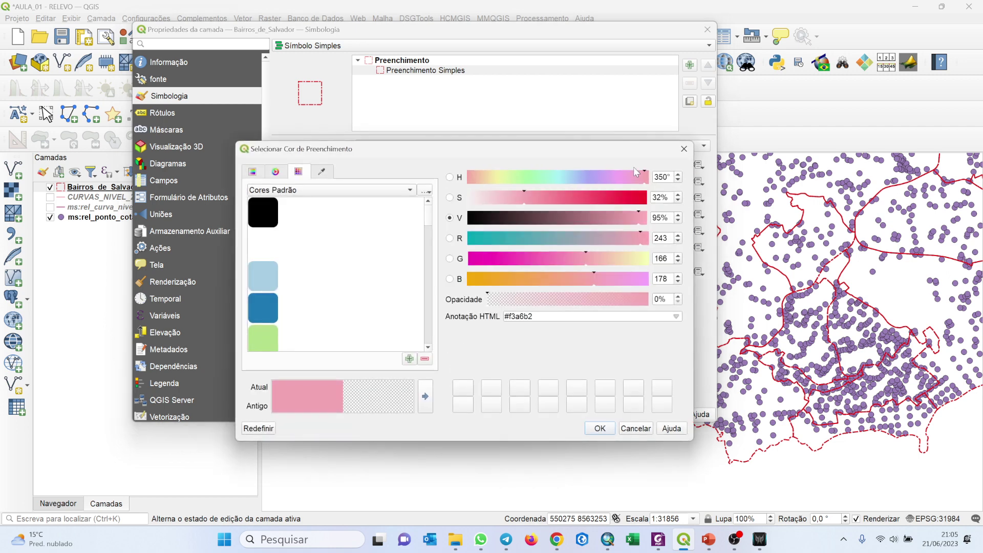
click(634, 429)
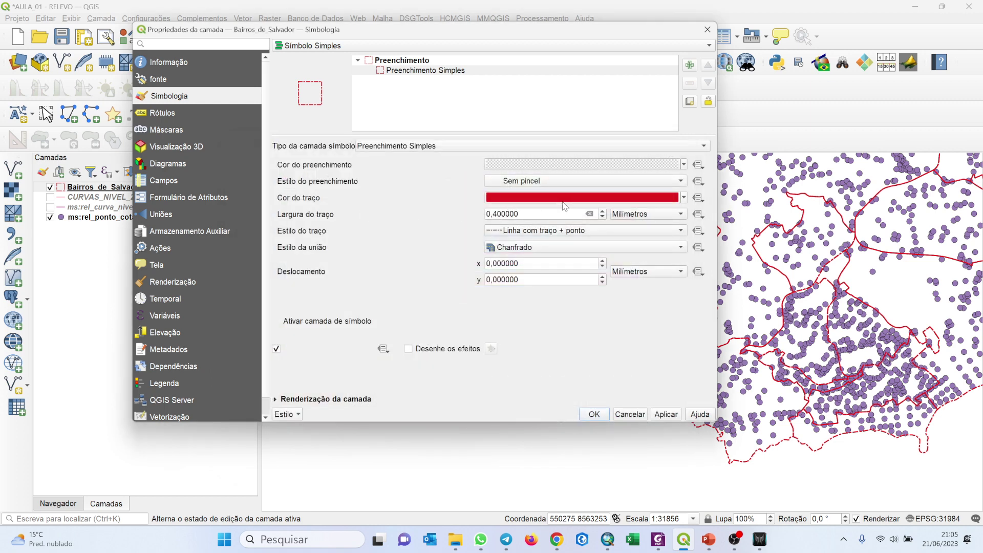
Step: Set the neighbourhood outline's stroke style to Linha com traço + ponto and apply the layer's symbology
click(542, 232)
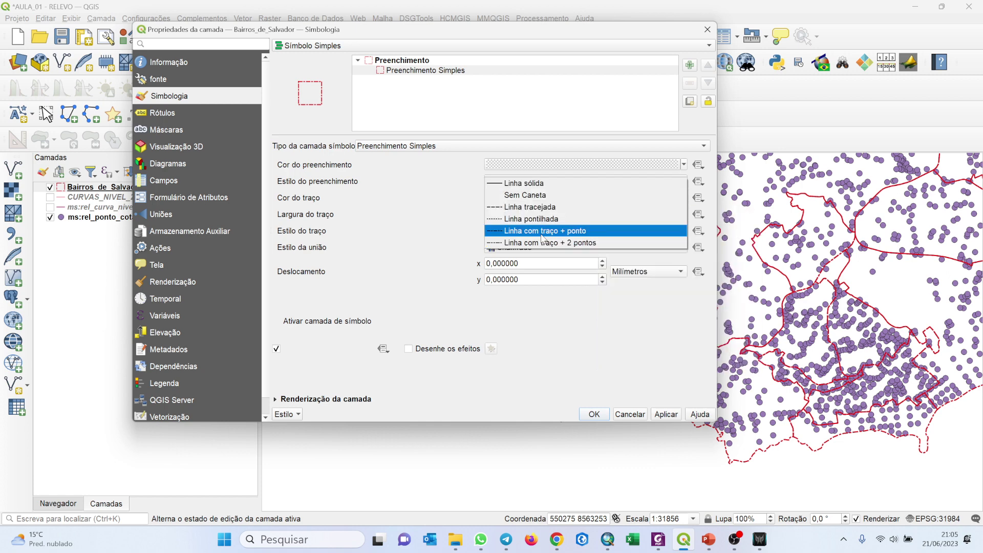
click(542, 234)
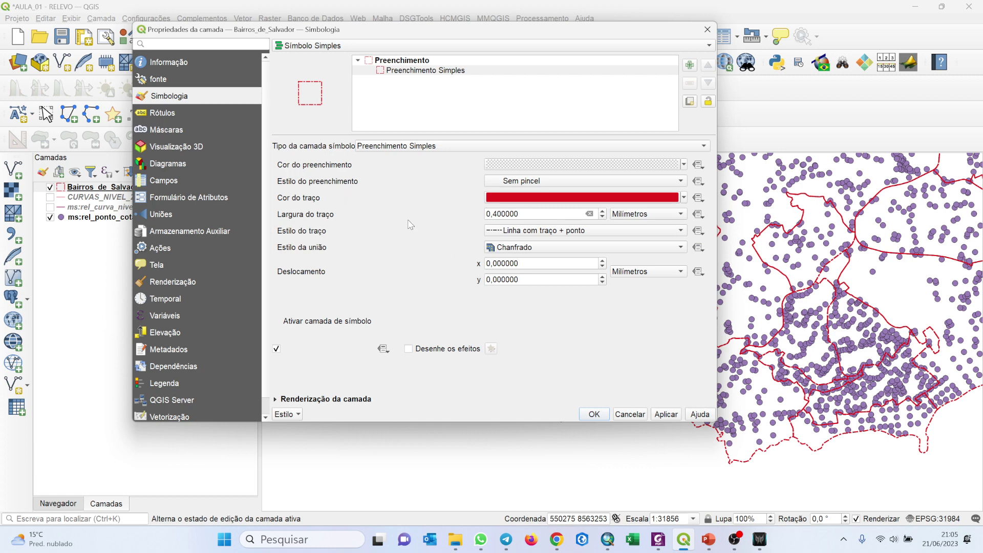
click(667, 416)
click(594, 414)
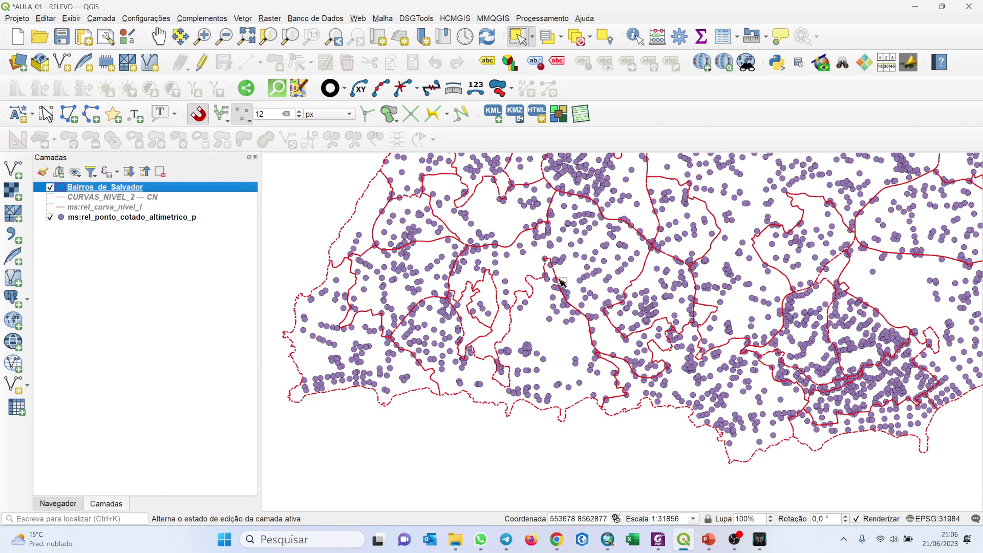
Step: Open the Bairros_de_Salvador attribute table and look through the neighbourhood records from first to last
click(724, 37)
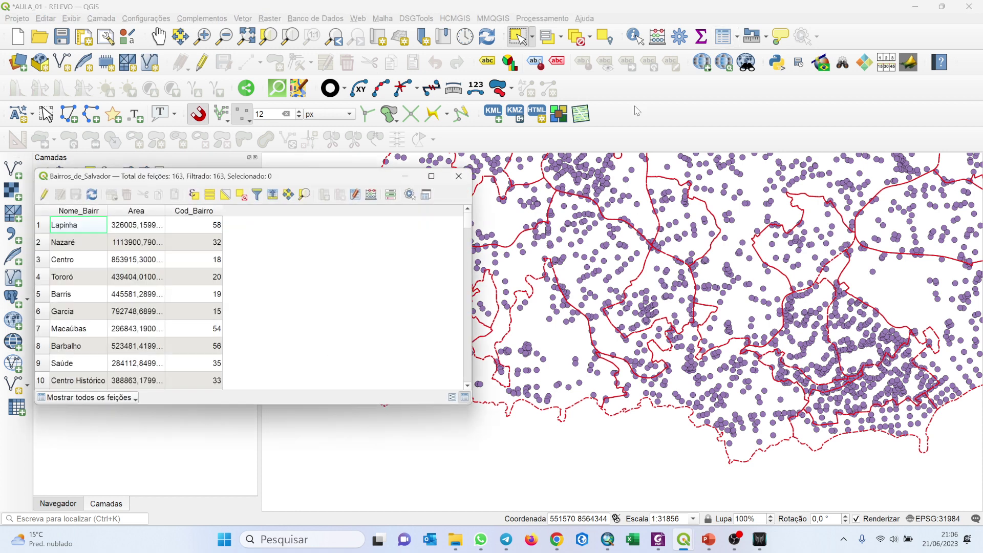
drag(297, 182, 410, 178)
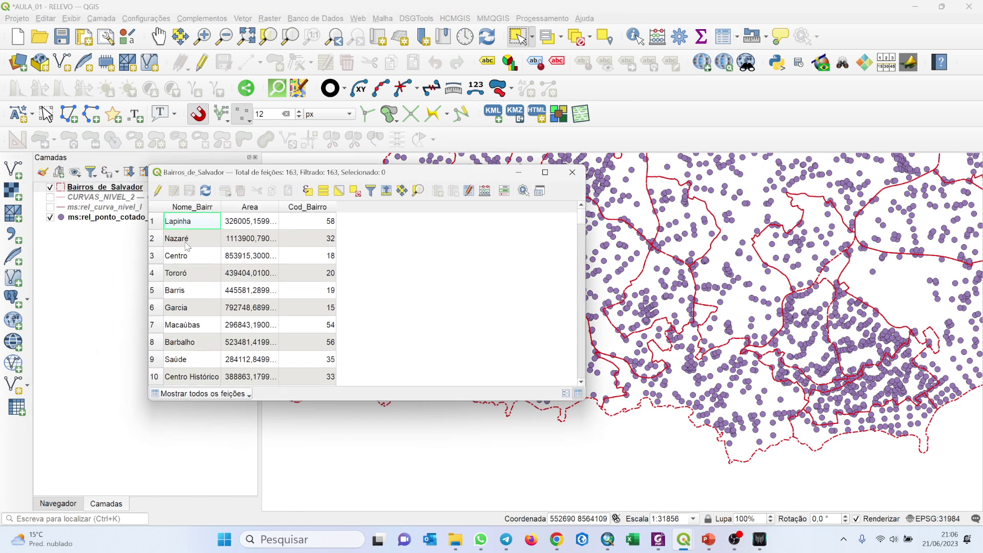
scroll(192, 292, down, 3)
scroll(195, 315, down, 20)
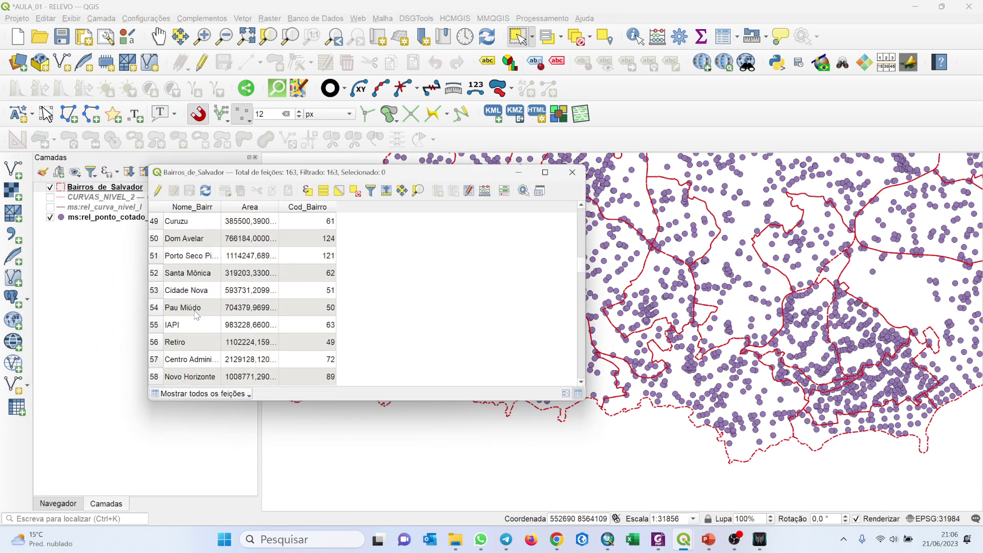
scroll(195, 314, down, 15)
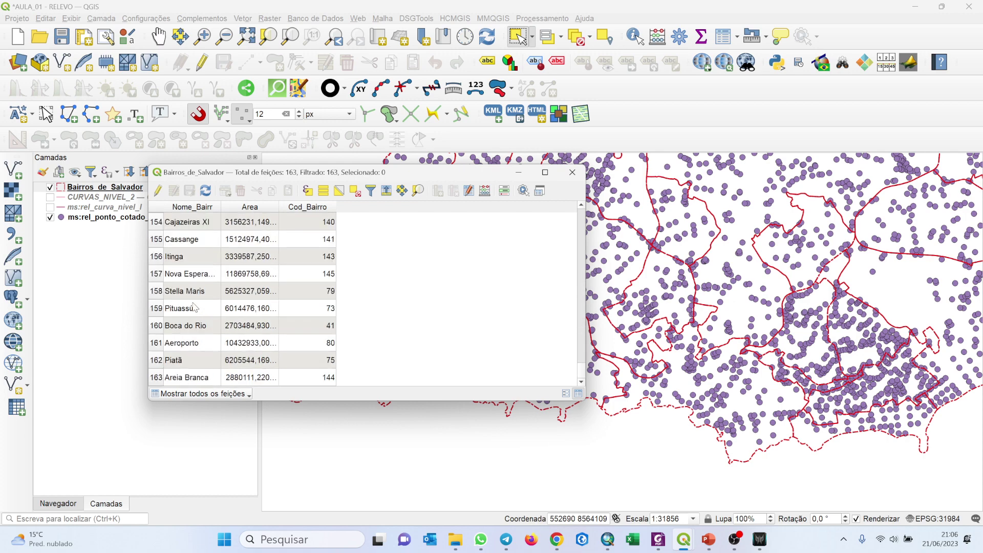
scroll(201, 283, up, 5)
scroll(200, 281, up, 20)
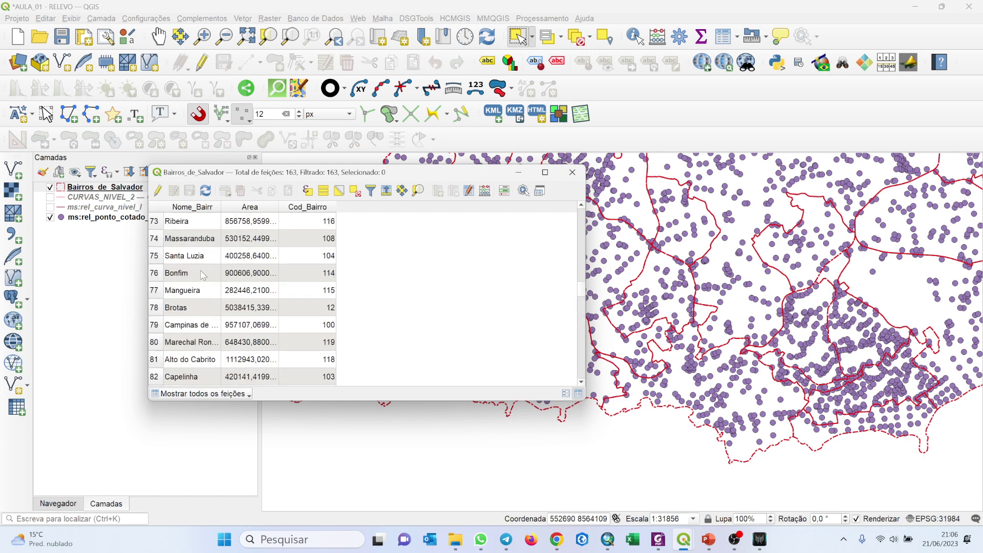
scroll(202, 270, up, 9)
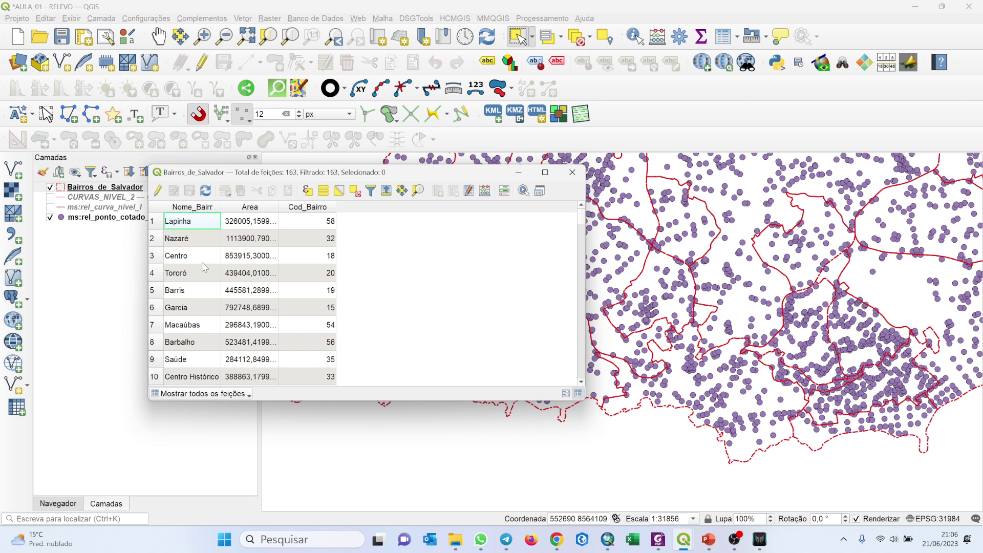
Step: Select the Lapinha record in the attribute table and locate its highlighted polygon on the map
drag(425, 175, 550, 182)
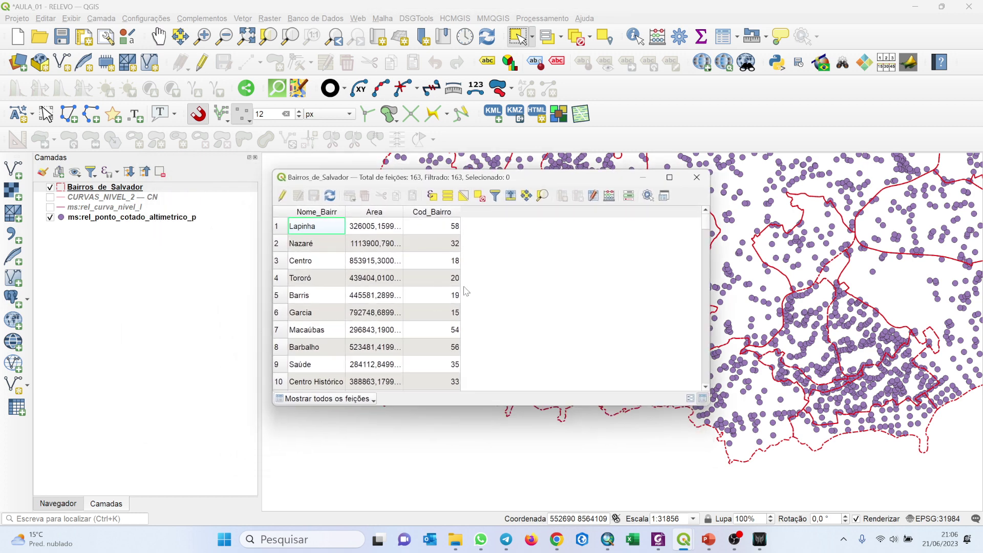
click(281, 232)
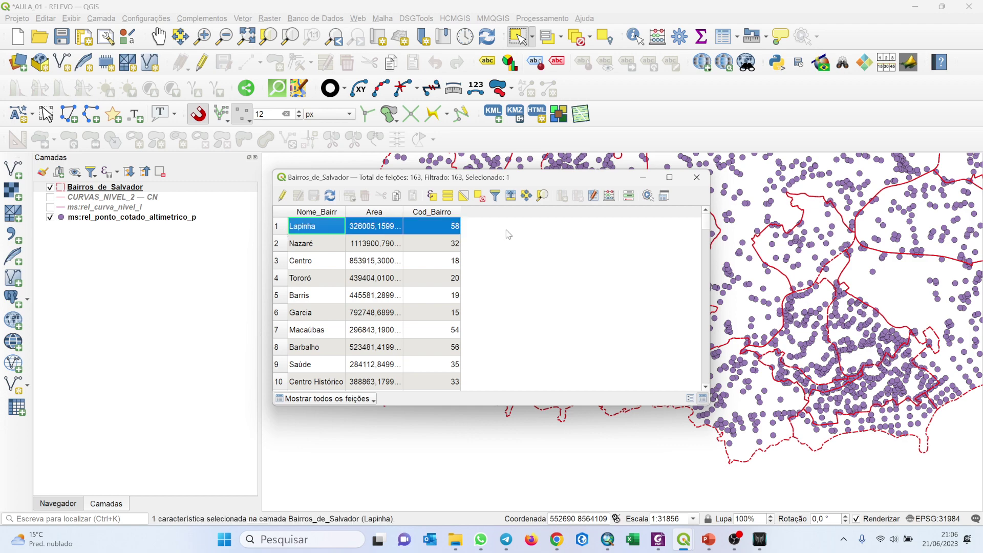
drag(630, 180, 313, 175)
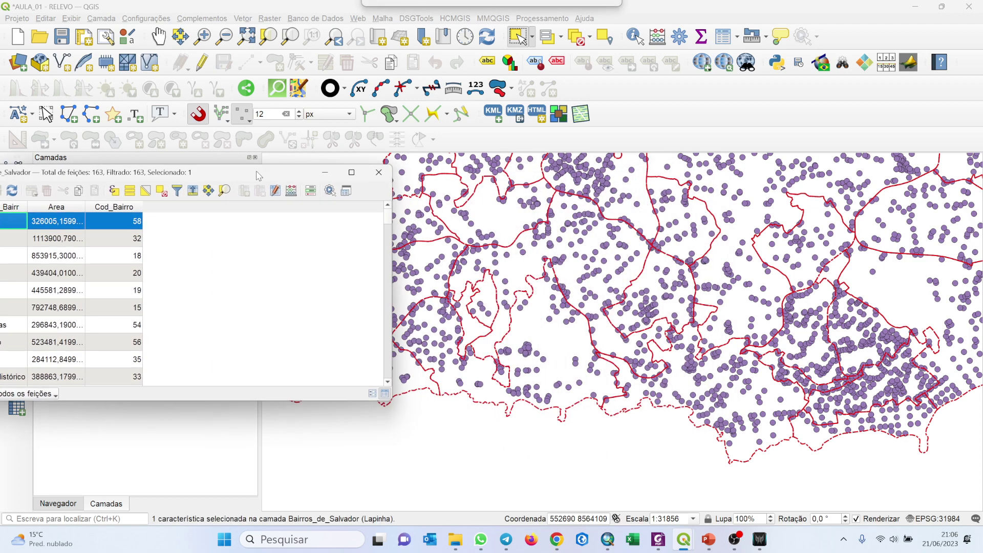
scroll(613, 270, down, 2)
scroll(613, 270, down, 1)
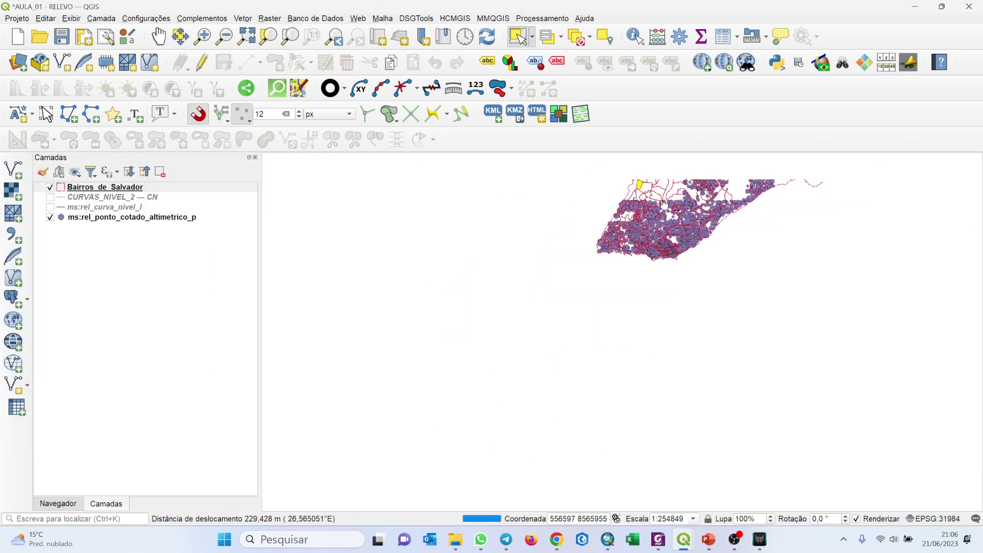
drag(613, 270, 589, 332)
scroll(589, 333, up, 4)
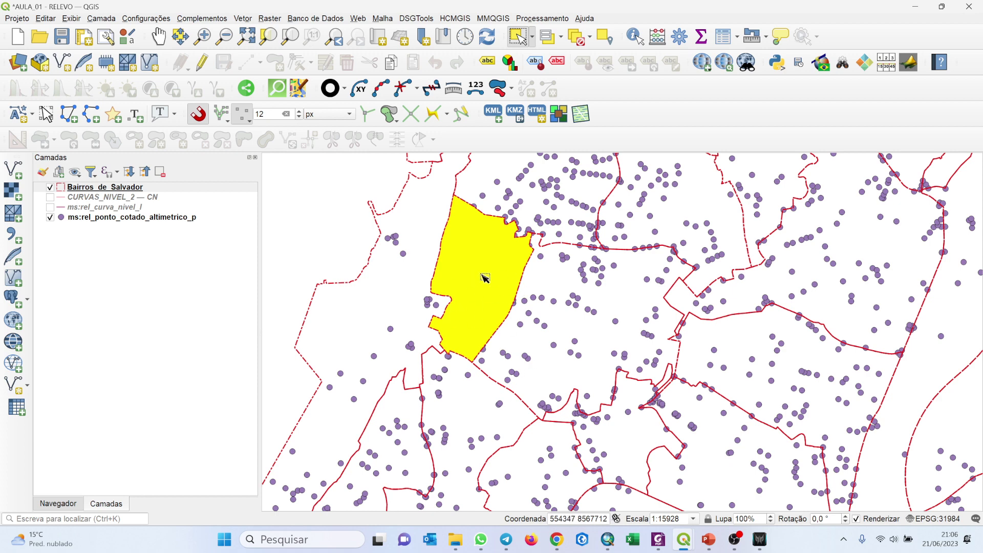
Step: Return to the attribute table, deselect the Lapinha record and minimize the table
mouse_move(683, 539)
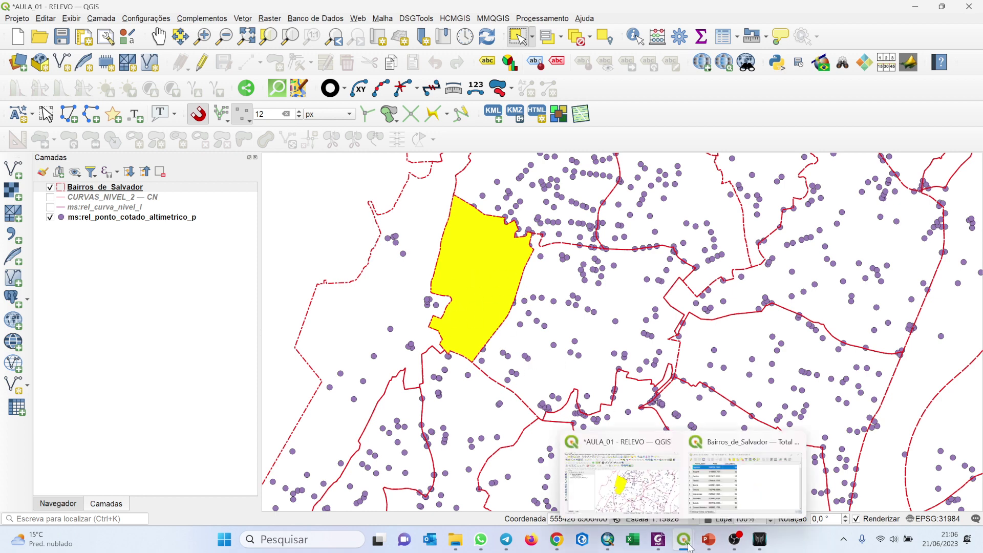
click(720, 458)
drag(214, 177, 319, 140)
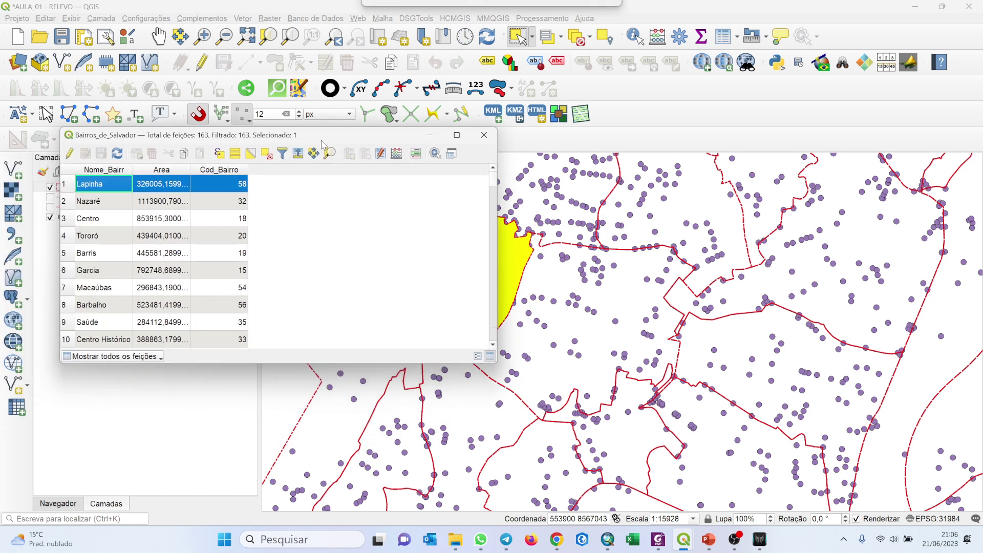
click(266, 155)
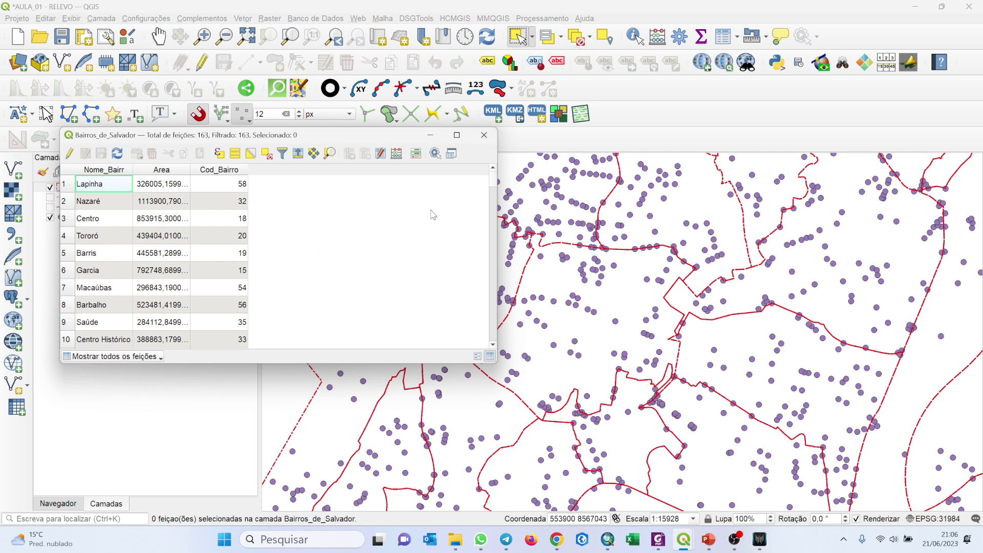
drag(355, 138, 361, 185)
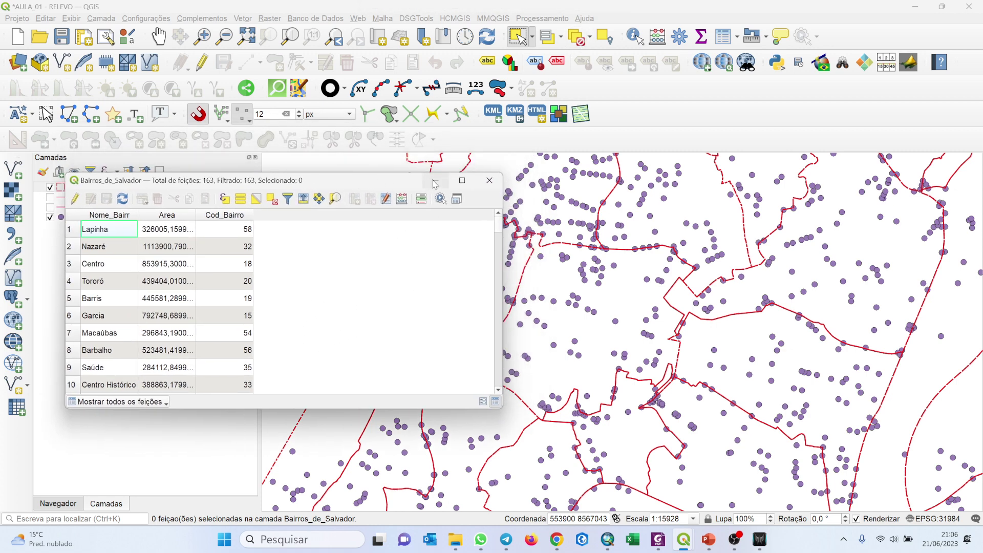
click(433, 182)
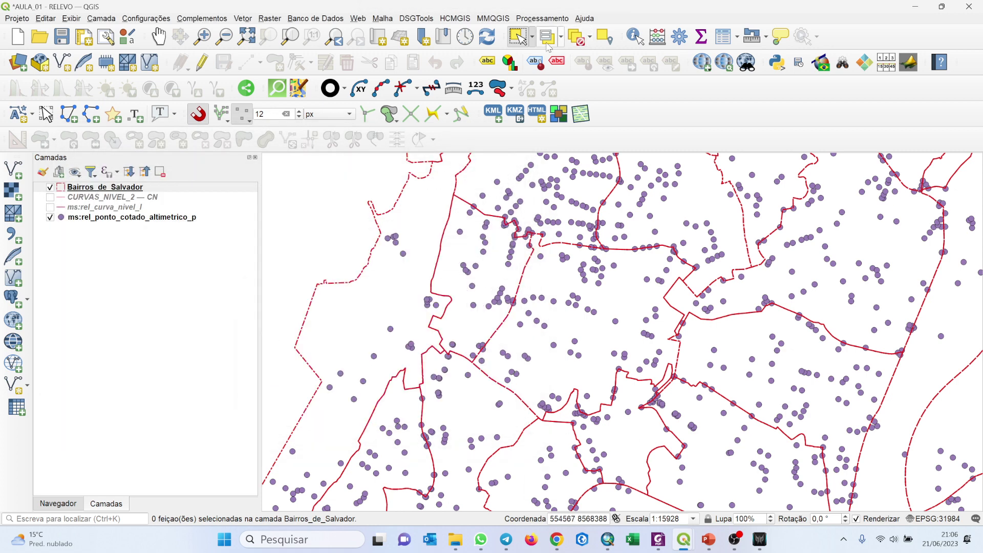
Step: Bring back the Bairros_de_Salvador attribute table and pick out the wrongly encoded neighbourhood name in record 13
mouse_move(684, 539)
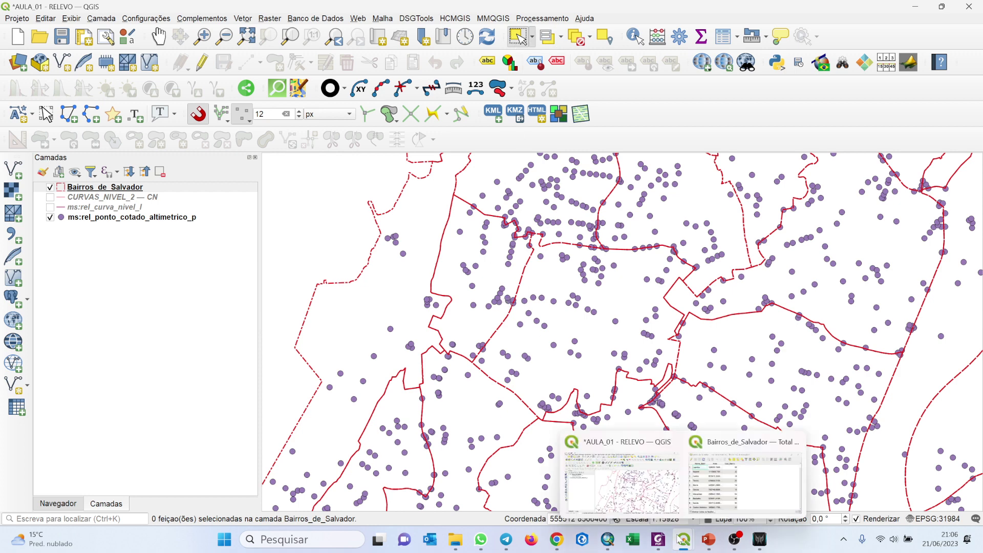
click(715, 451)
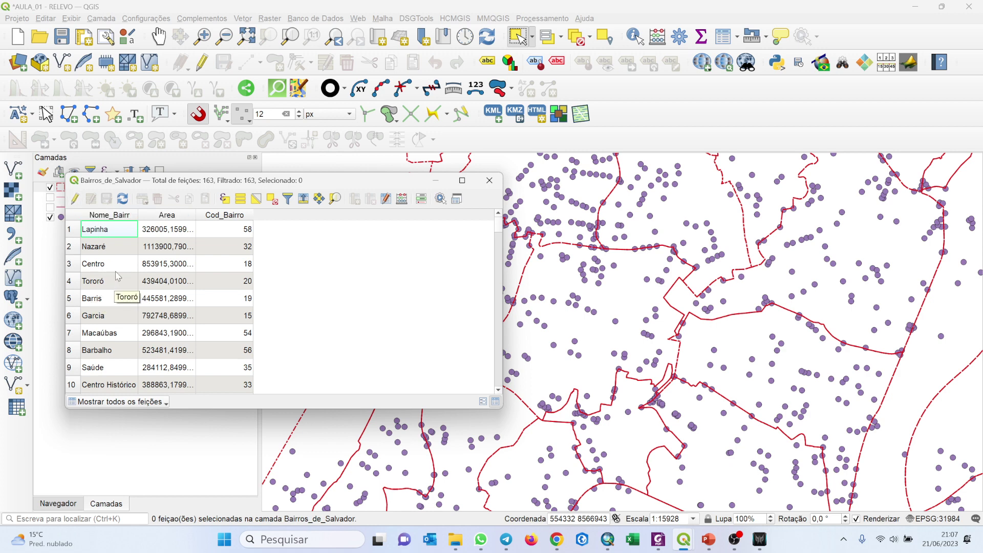
scroll(118, 277, down, 2)
click(126, 340)
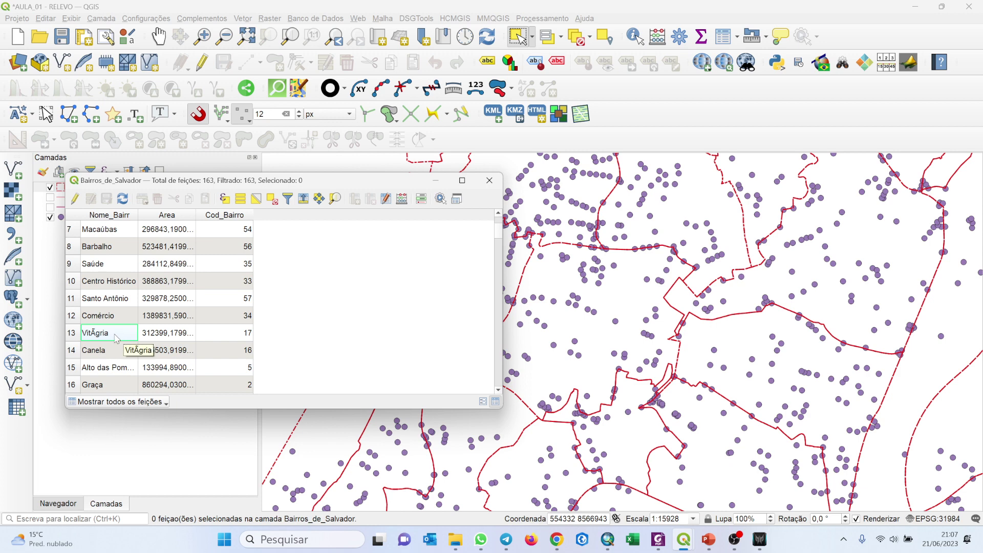
Step: Change the Nome_Bairr value of record 13 to vITO, save the layer edits and end the editing session
click(75, 200)
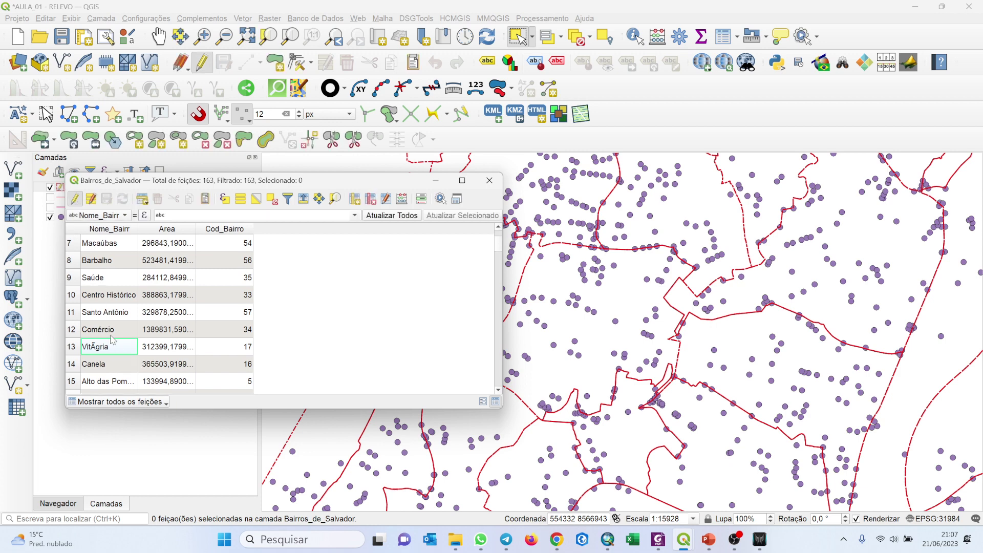
click(76, 200)
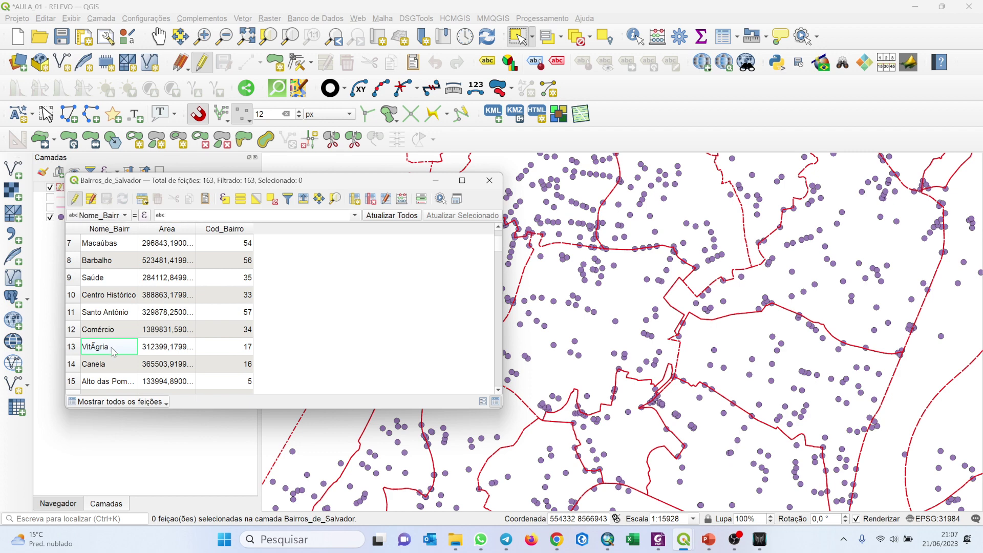
double_click(114, 350)
text(vITO)
key(Return)
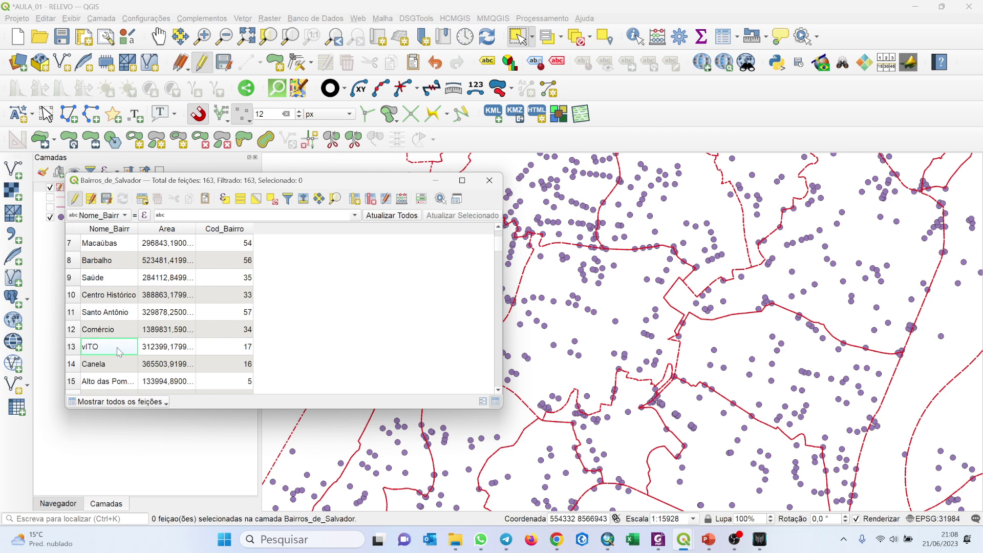
click(106, 198)
click(76, 199)
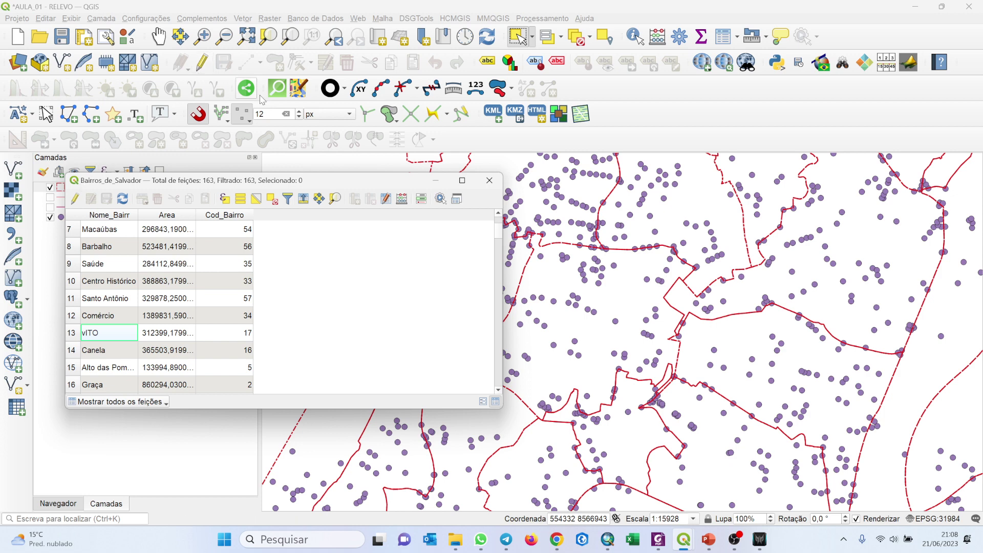
Step: Close the attribute table, then reopen it for the Bairros_de_Salvador layer and close it again
click(490, 180)
click(123, 189)
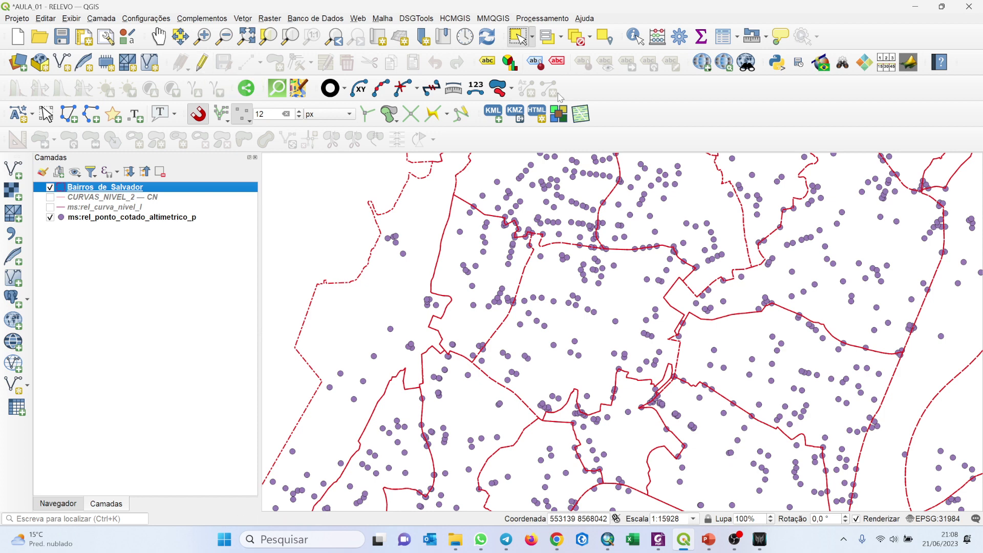
click(726, 39)
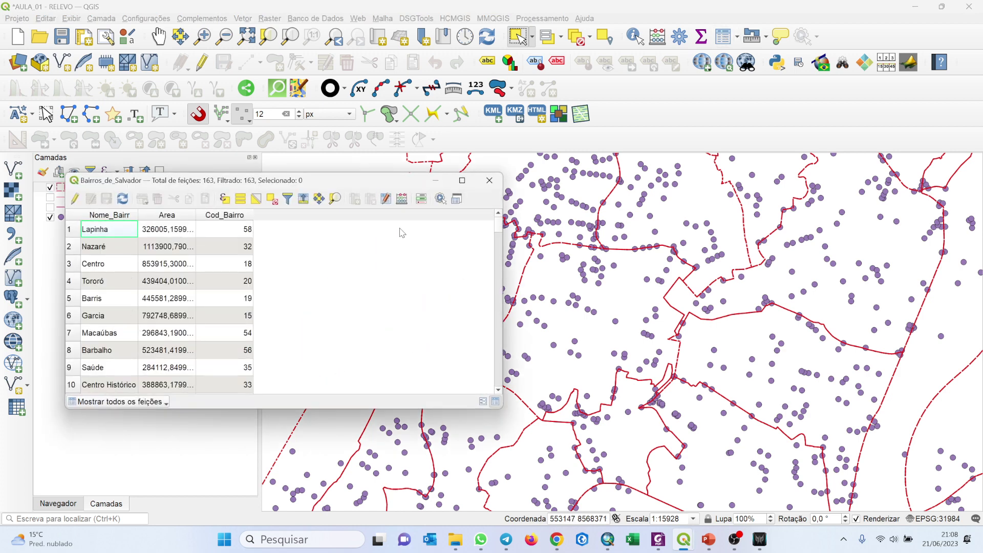
click(488, 181)
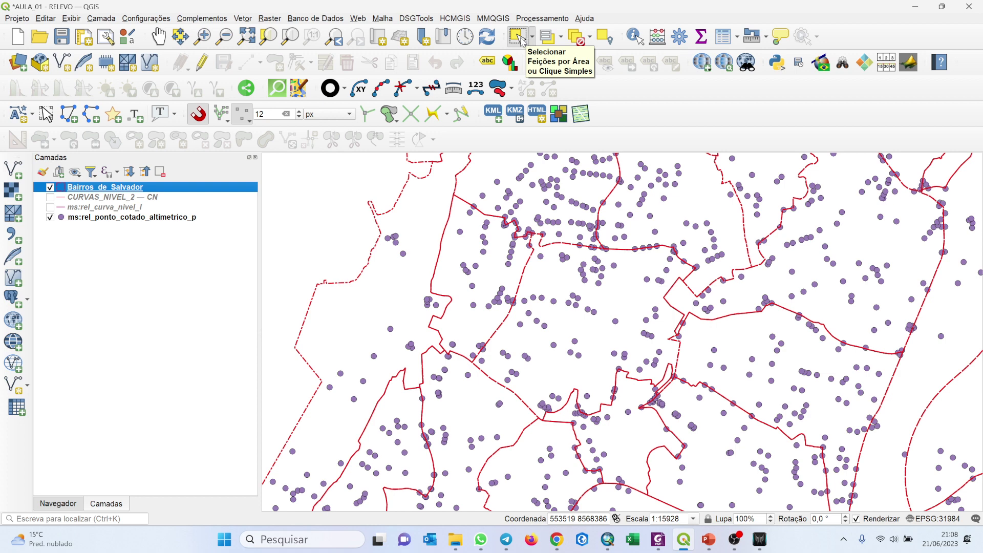
Step: Select individual neighbourhood polygons one after another on the map, including Pau Miúdo and ending with Lapinha
click(620, 322)
click(746, 328)
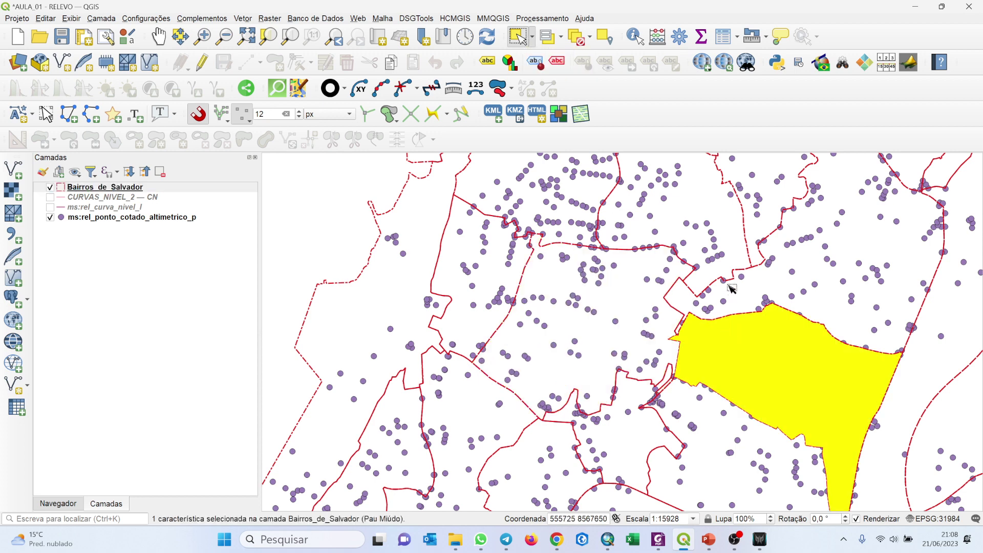
click(732, 288)
click(698, 239)
click(450, 227)
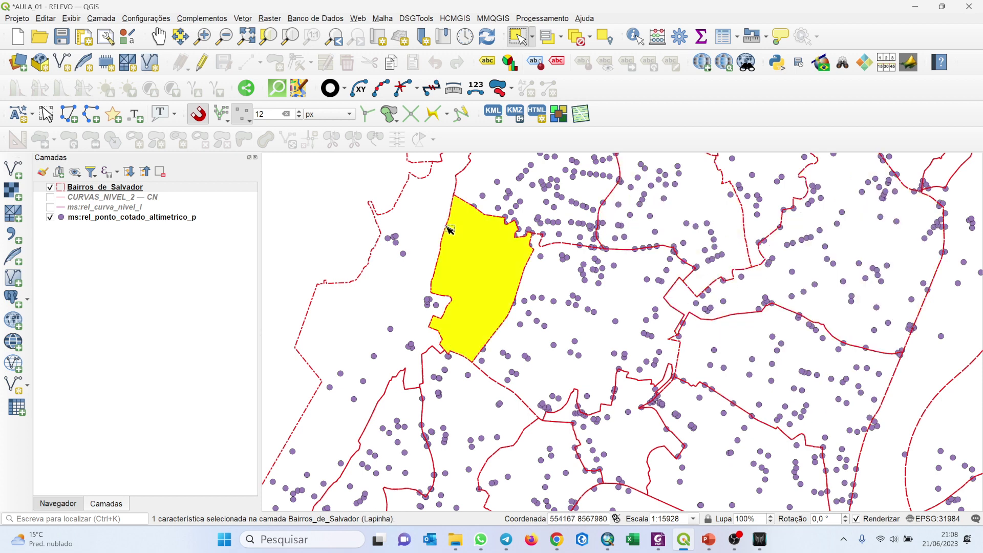
Step: With Bairros_de_Salvador as the active layer, select more neighbourhoods singly on the map, ending with Liberdade and Pero Vaz
click(91, 189)
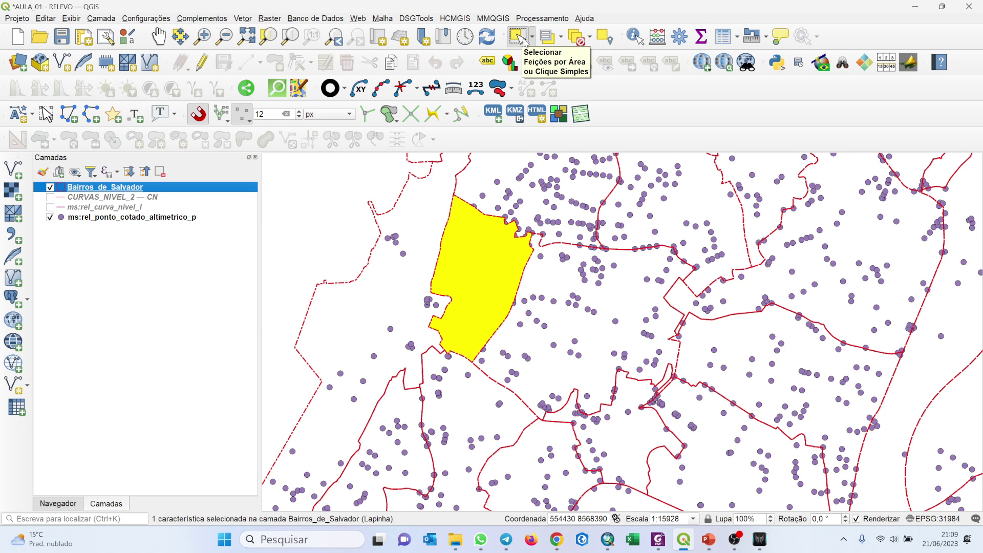
click(556, 315)
click(580, 228)
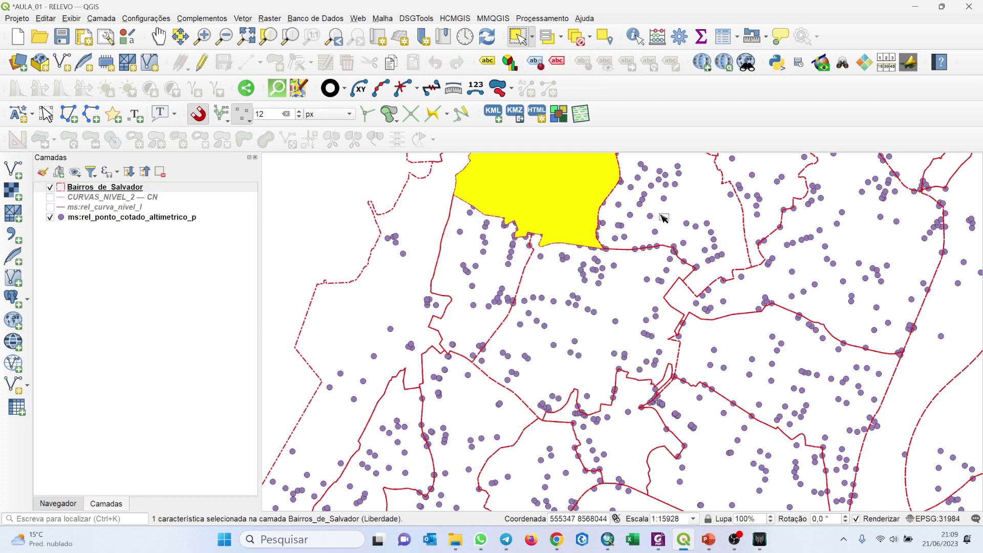
click(661, 214)
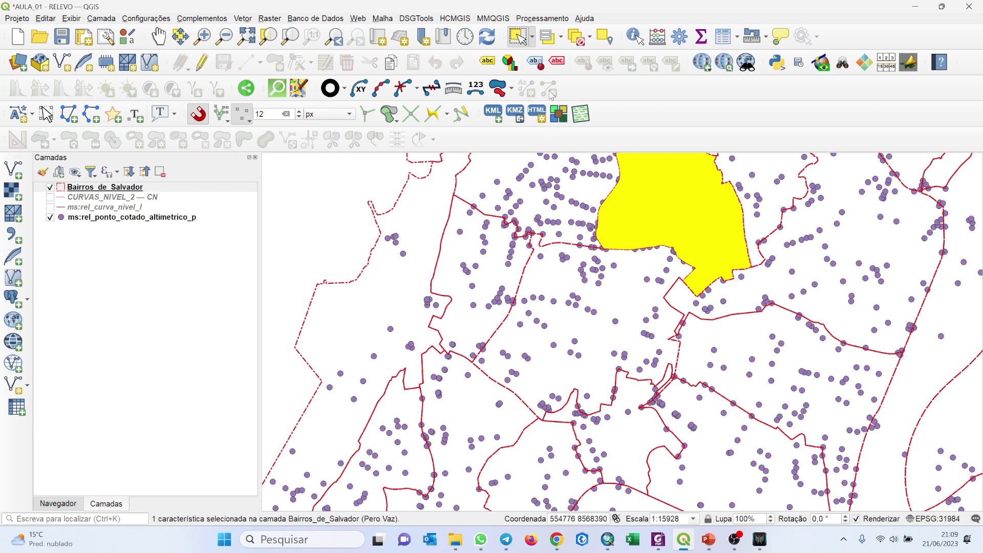
Step: Review the area selection modes and select all features of the Bairros_de_Salvador layer
click(532, 37)
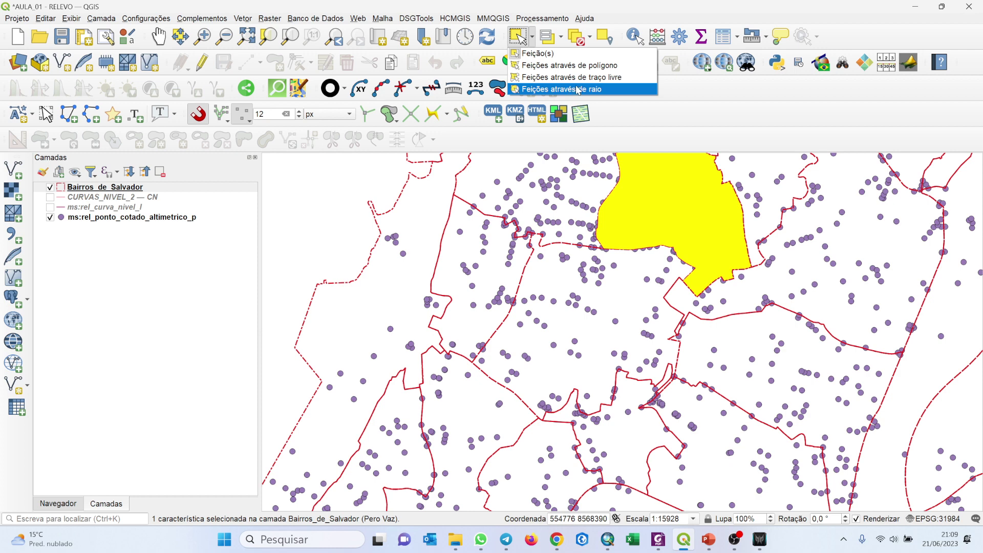
click(562, 38)
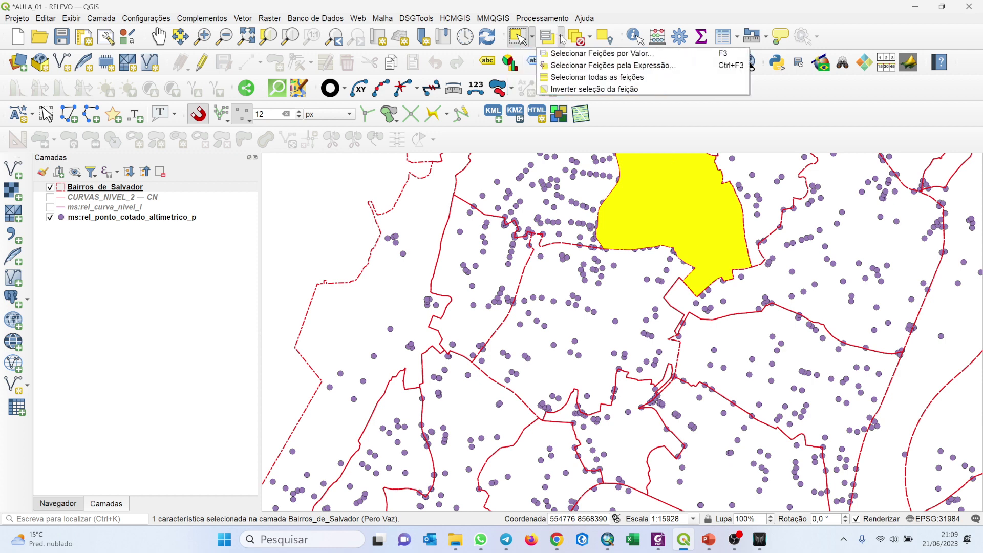
click(560, 78)
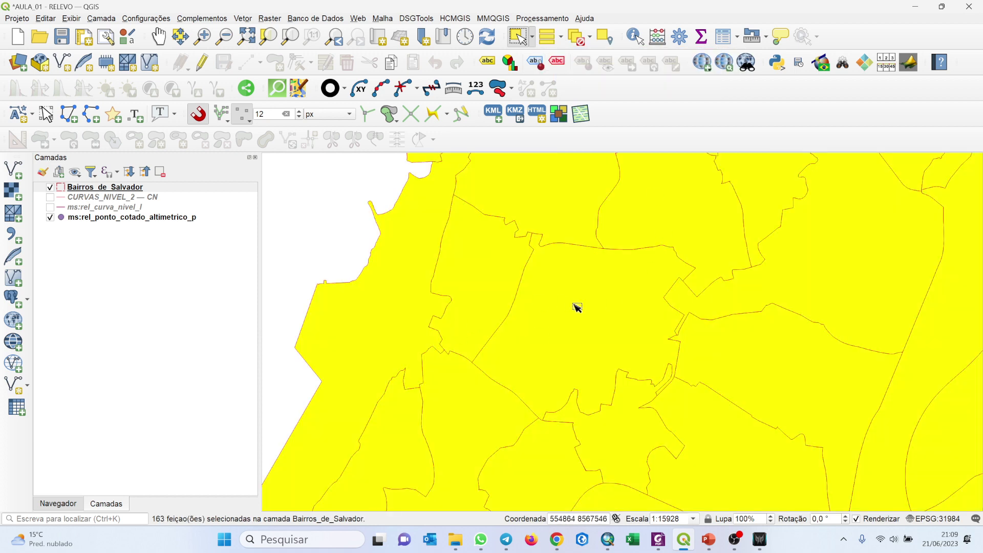
Step: Invert the feature selection of the Bairros_de_Salvador layer and clear any remaining selection
click(562, 38)
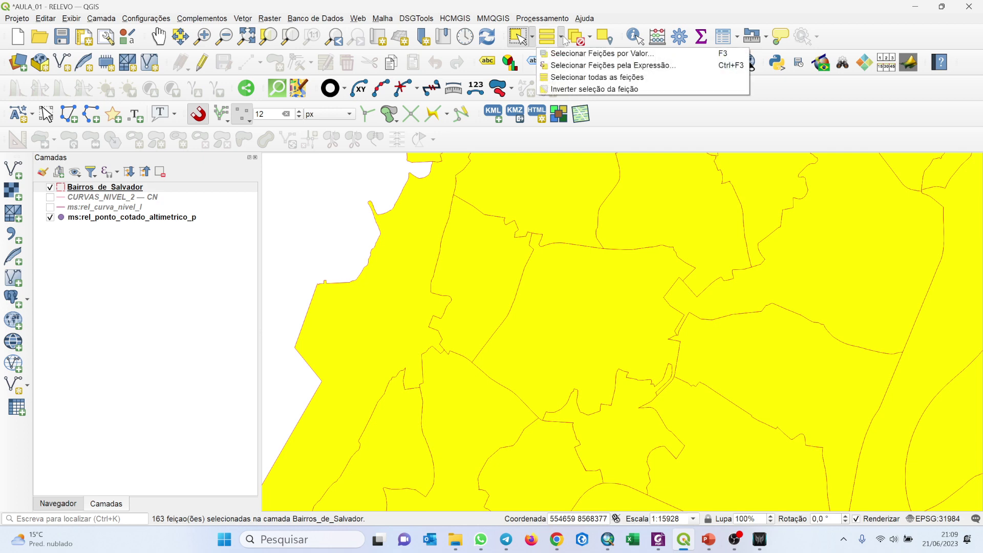
click(579, 89)
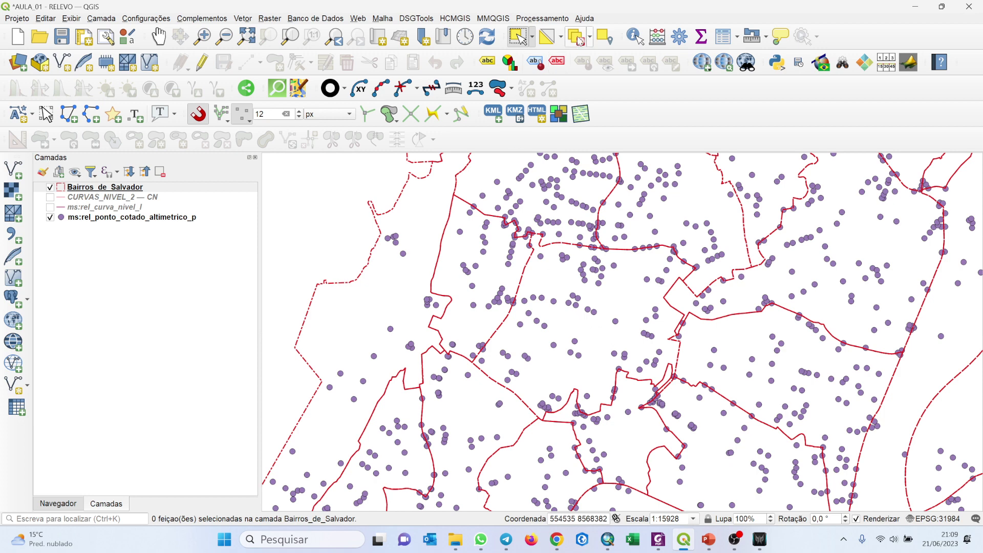
click(580, 39)
Step: Select by value the Bairros_de_Salvador features whose Nome_Bairr contains Federação, and close the selection form
click(561, 36)
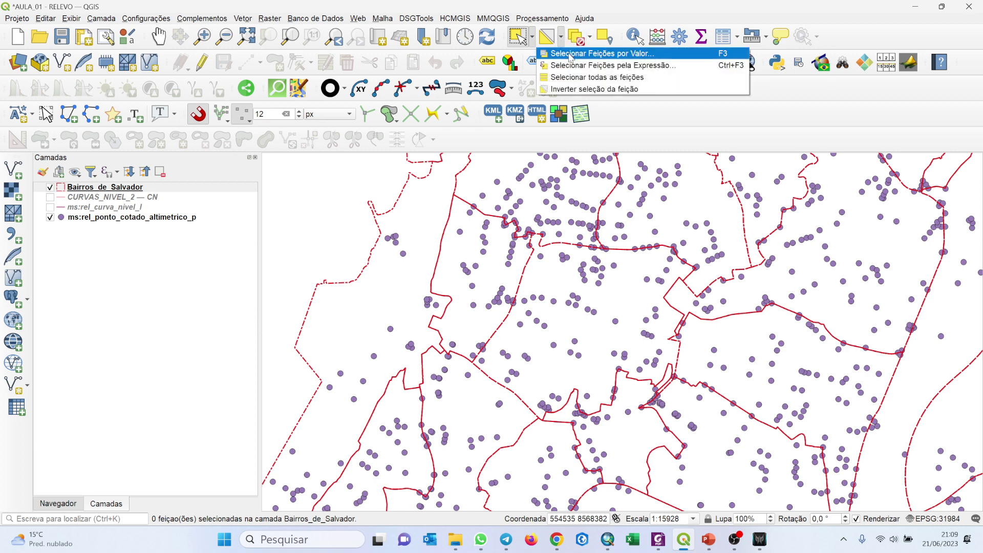
click(570, 54)
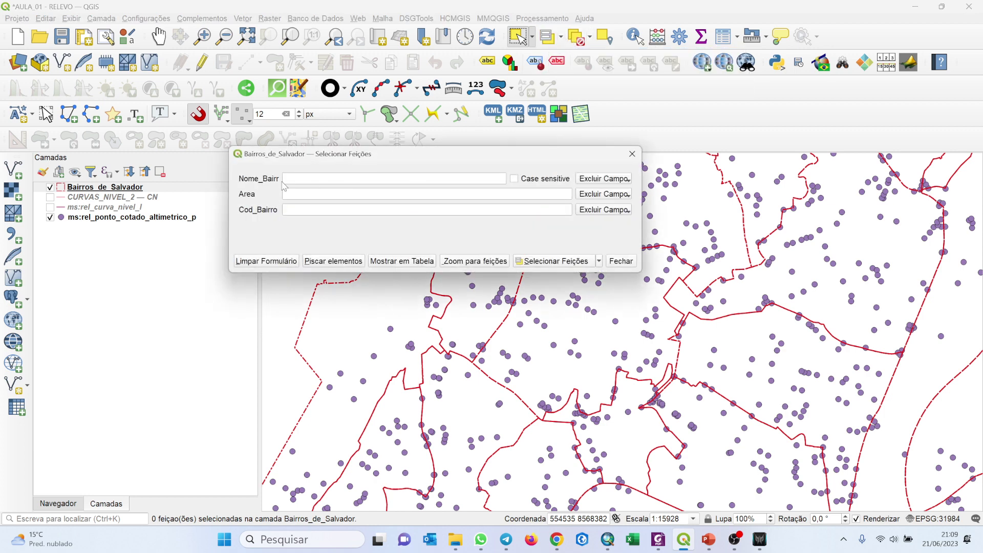
drag(403, 165, 440, 212)
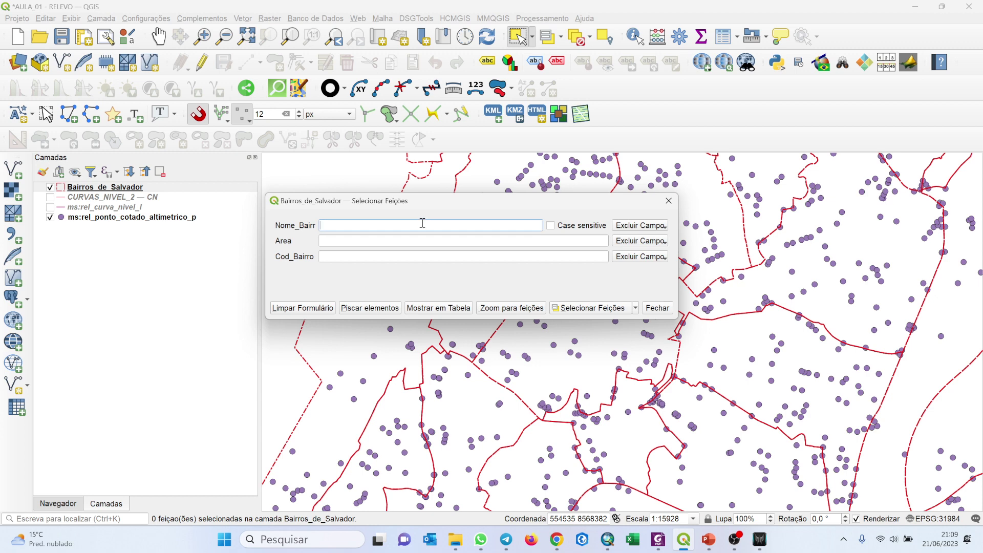
text(fEDER)
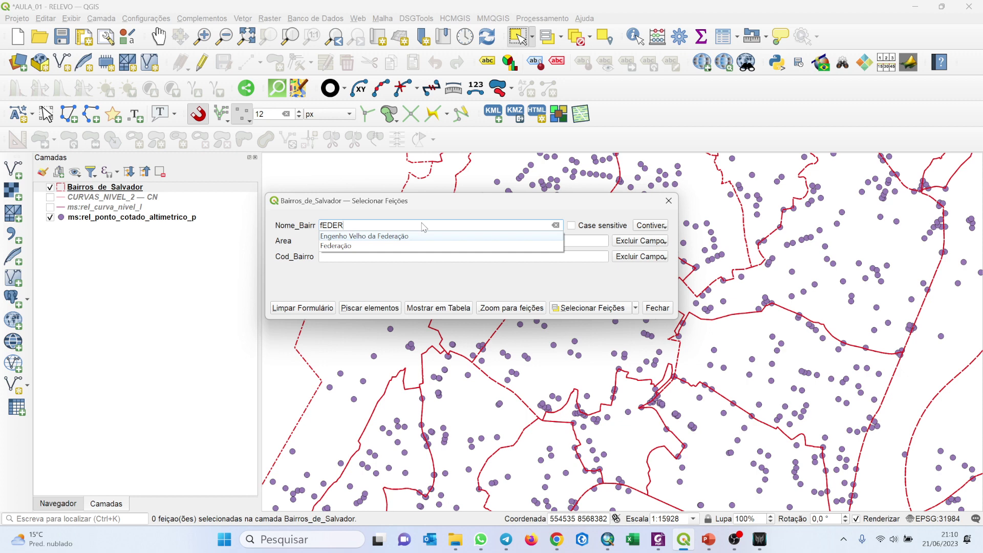
key(Caps_Lock)
click(342, 246)
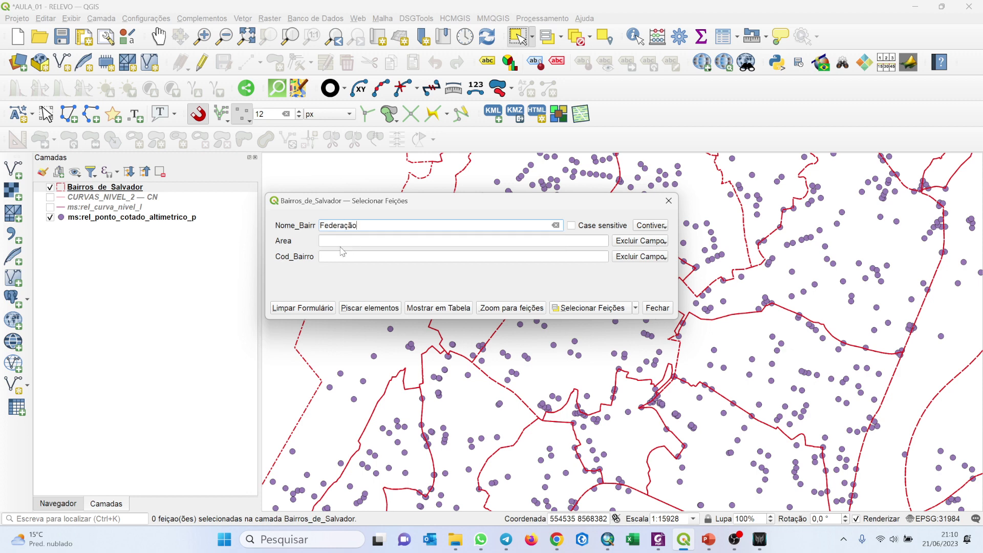
click(581, 314)
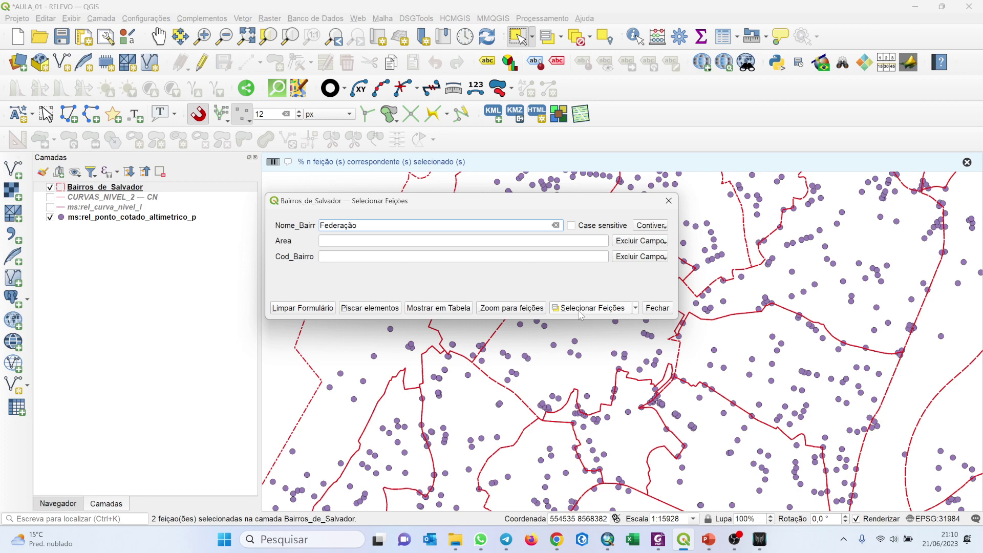
click(657, 308)
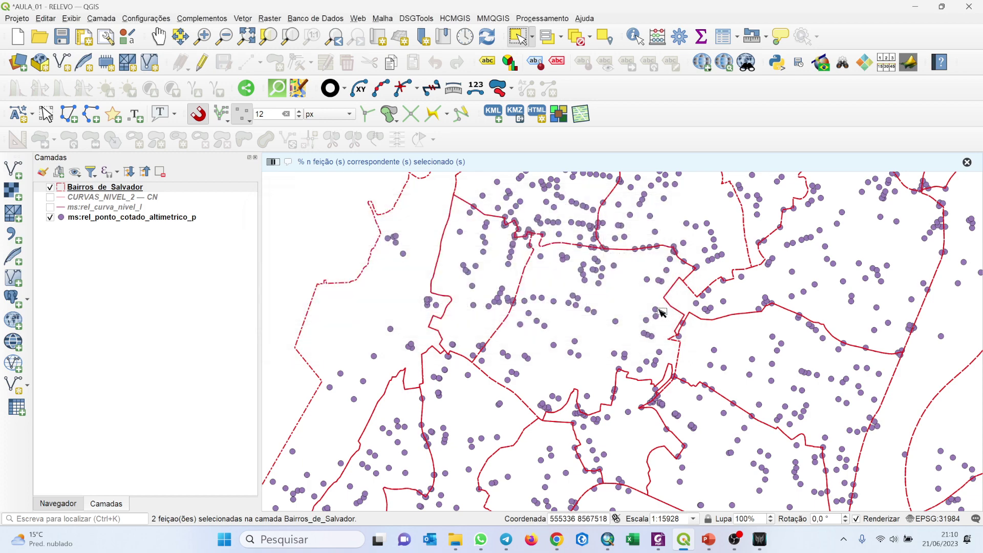
Step: Locate the highlighted Federação polygons on the map and examine their extent and shared boundary
scroll(656, 318, down, 1)
scroll(656, 318, down, 1)
drag(656, 318, 604, 254)
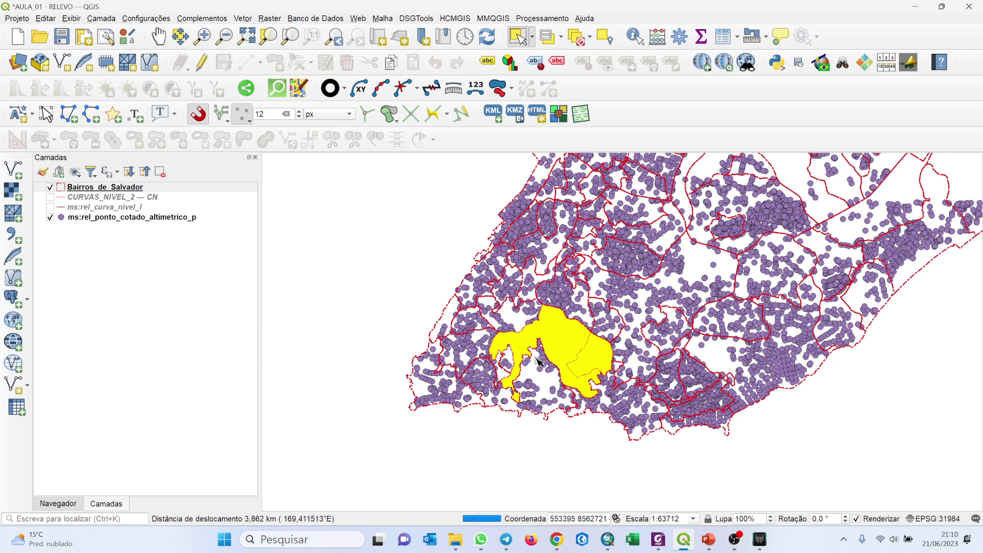
scroll(565, 349, up, 2)
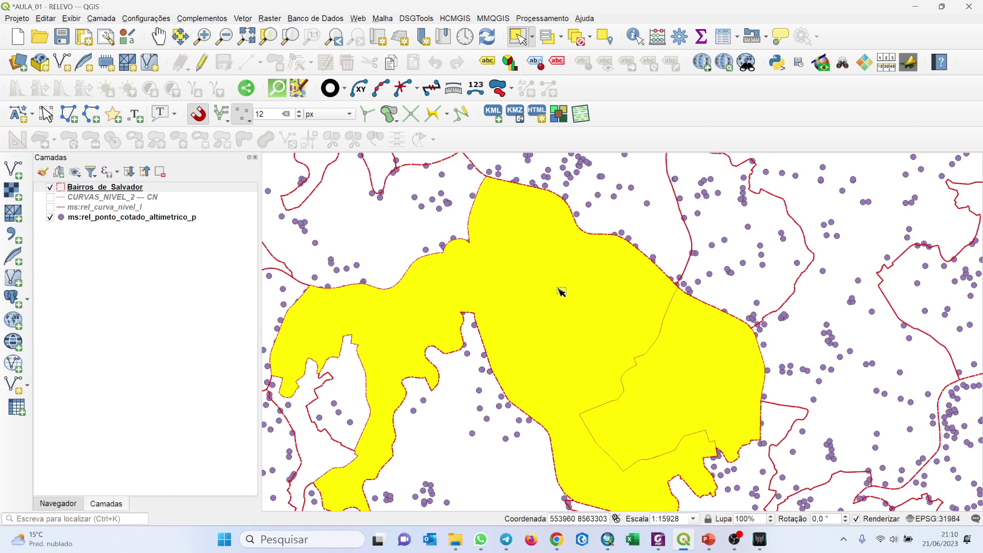
scroll(585, 291, down, 1)
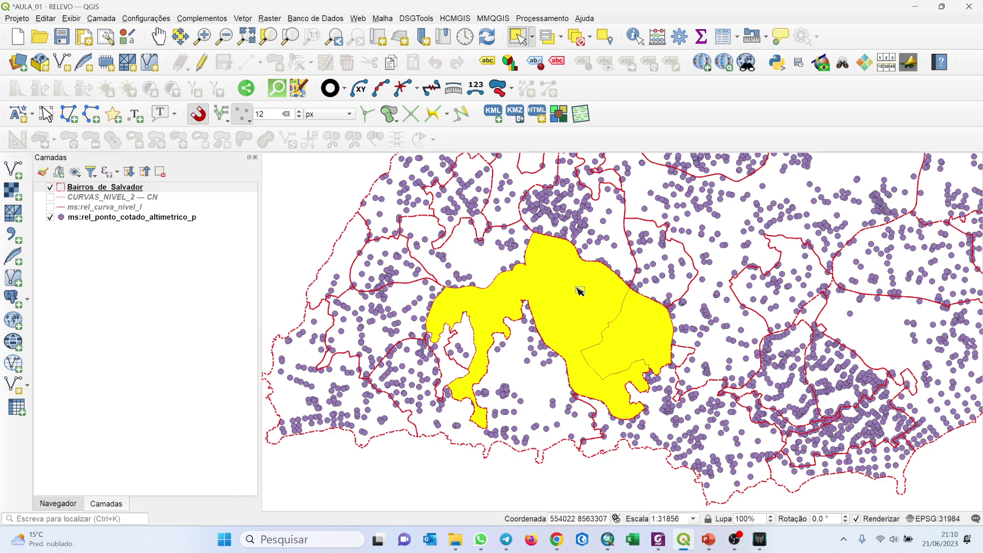
drag(576, 287, 523, 276)
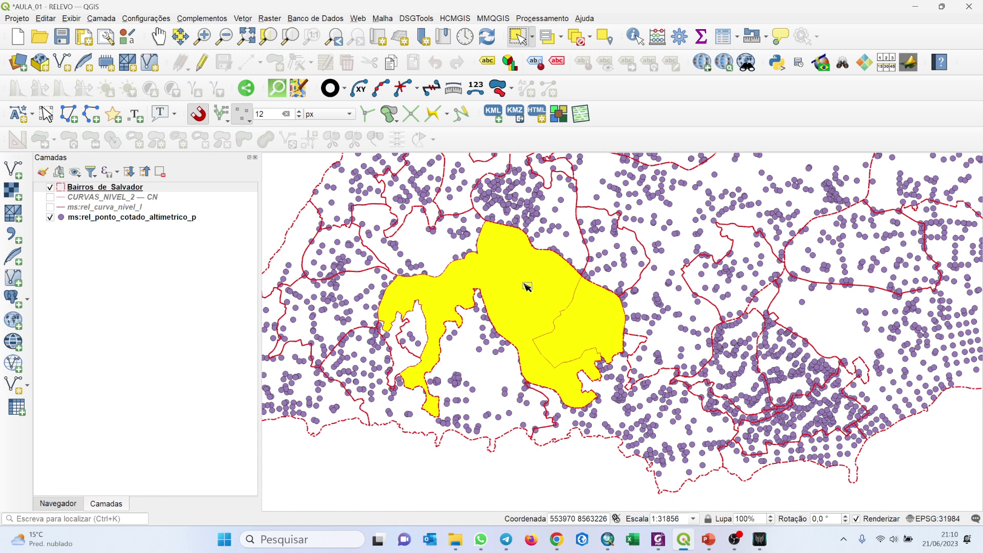
Step: Start exporting only the selected Bairros_de_Salvador features to a new vector layer in GeoPackage format
click(96, 189)
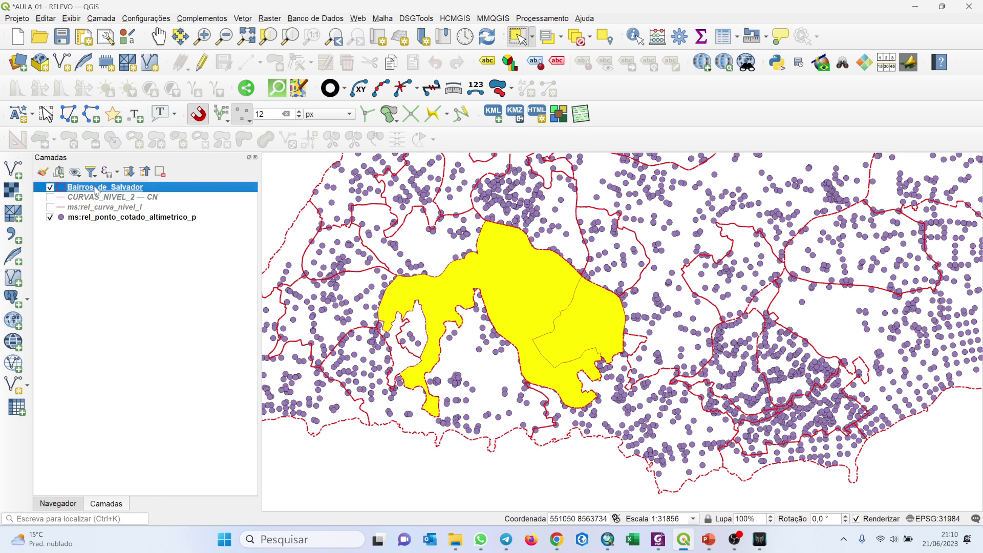
right_click(97, 189)
mouse_move(175, 406)
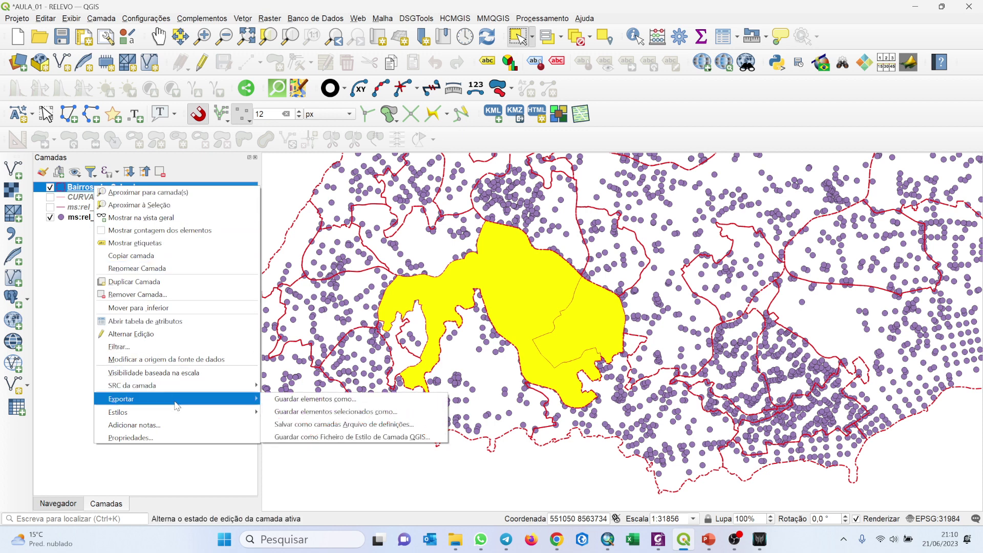
click(367, 413)
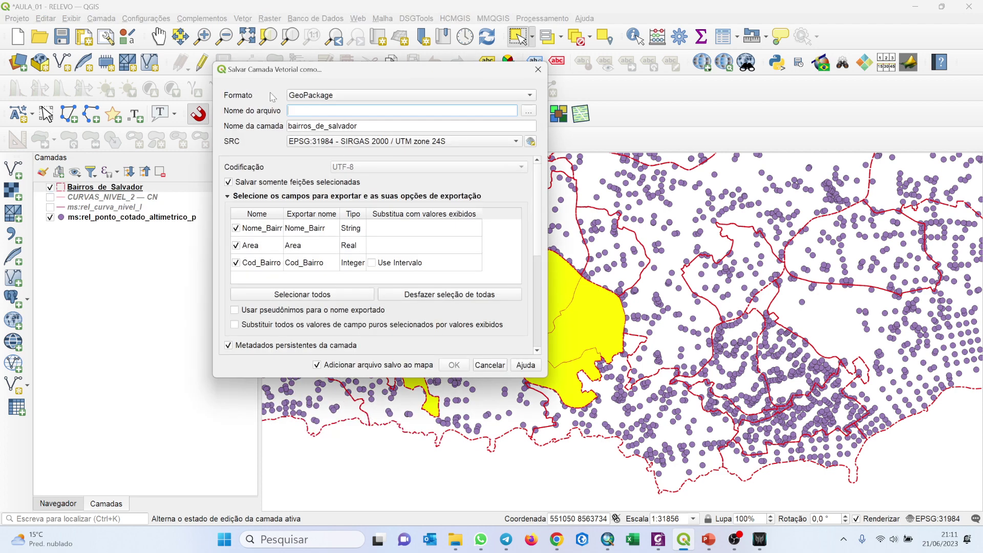
click(379, 96)
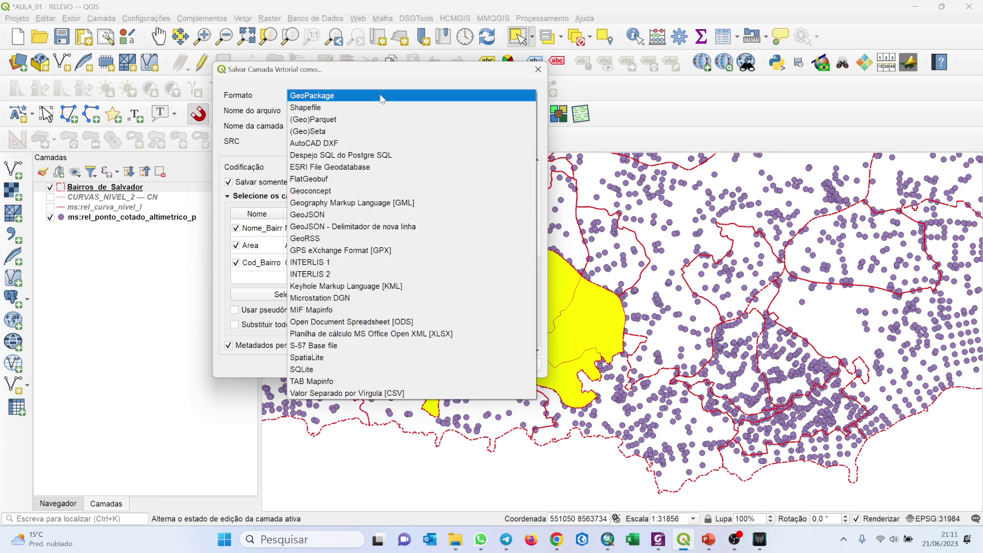
click(337, 99)
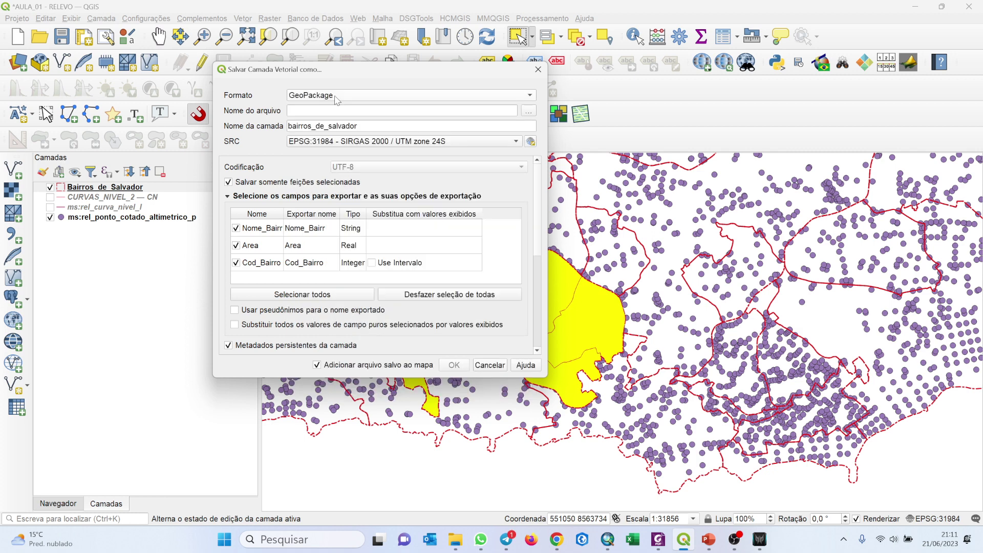
Step: Set the export file to BAIRRO_FEDERAÇÃO.gpkg in the RE__shapes_de_salvador folder
click(530, 112)
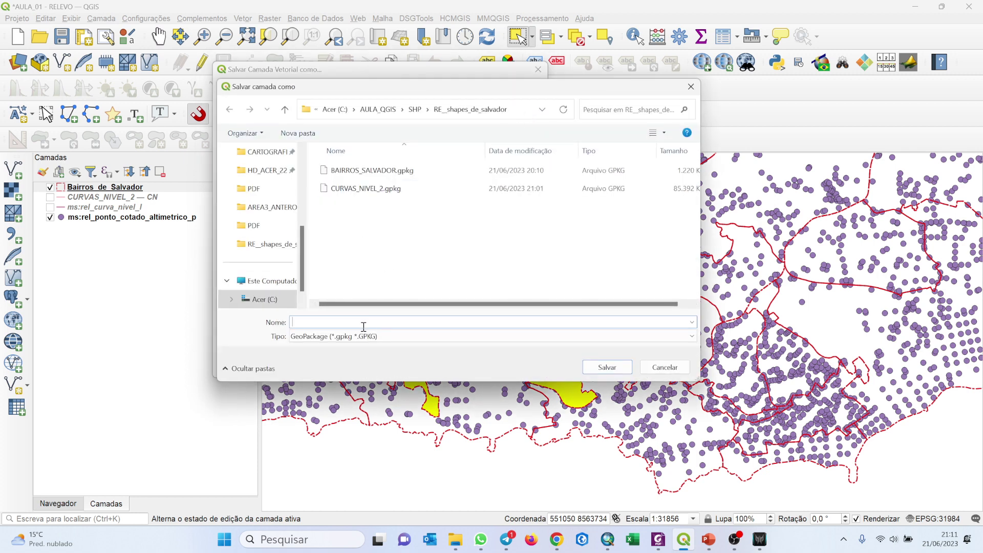
key(Caps_Lock)
text(BAIROO)
key(BackSpace)
key(BackSpace)
text(RO)
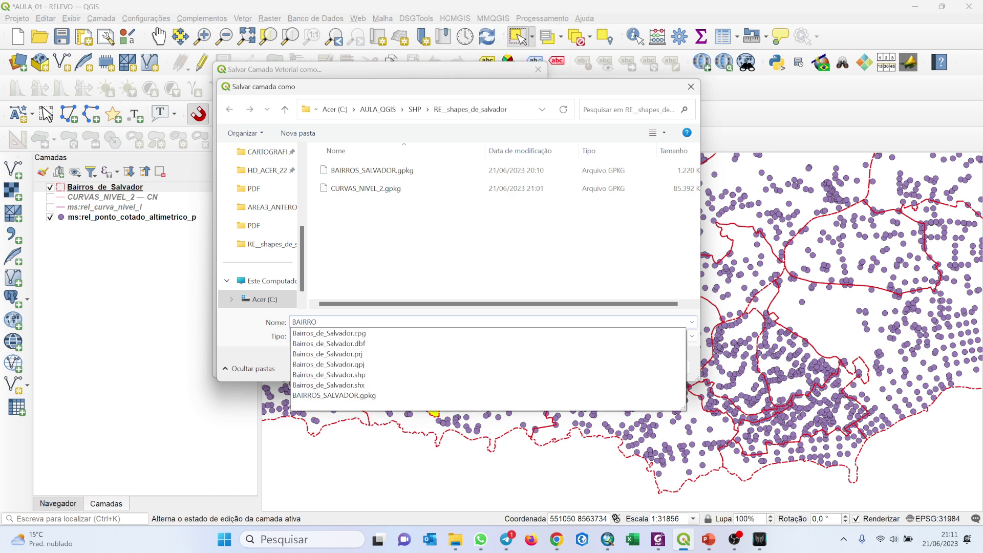
text(_FEDERAÇ)
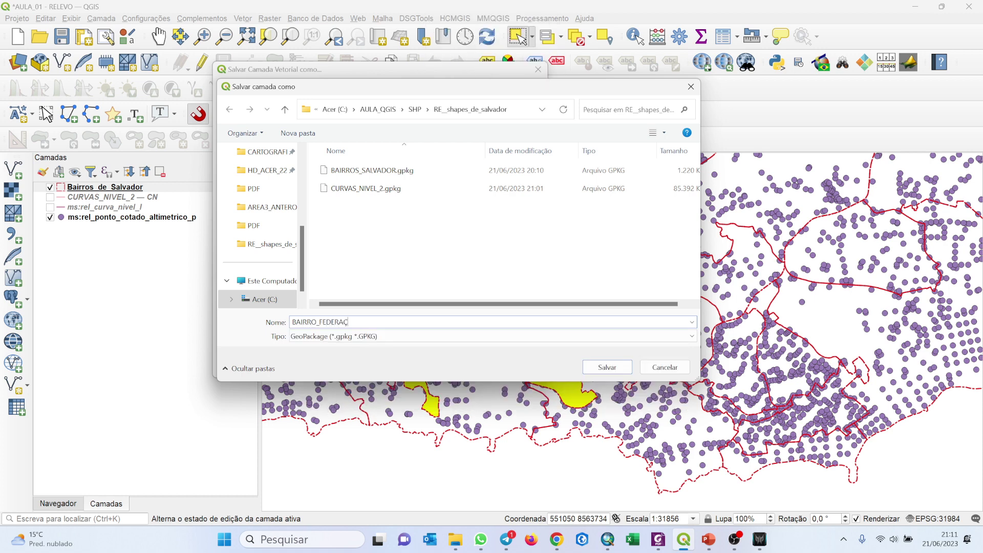
text(ÃO)
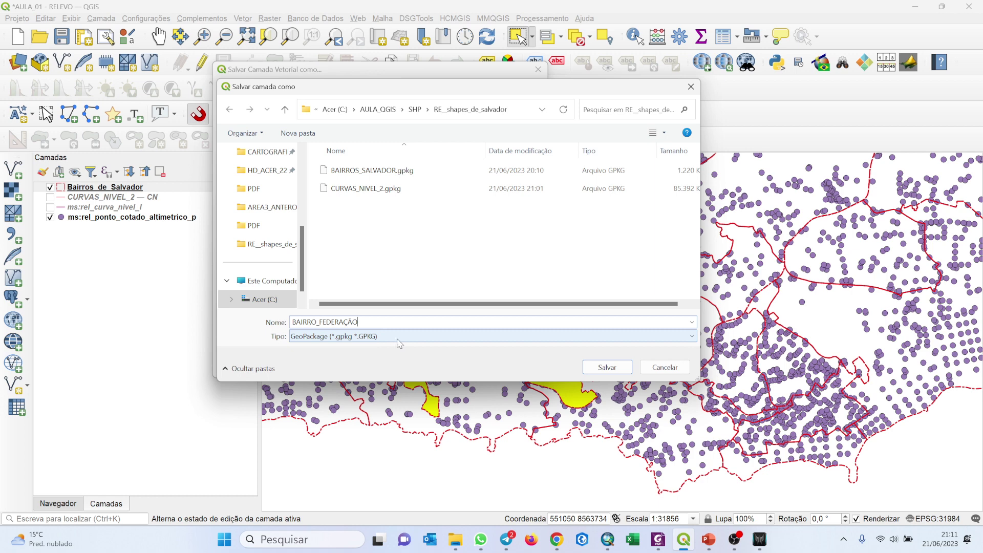
click(612, 369)
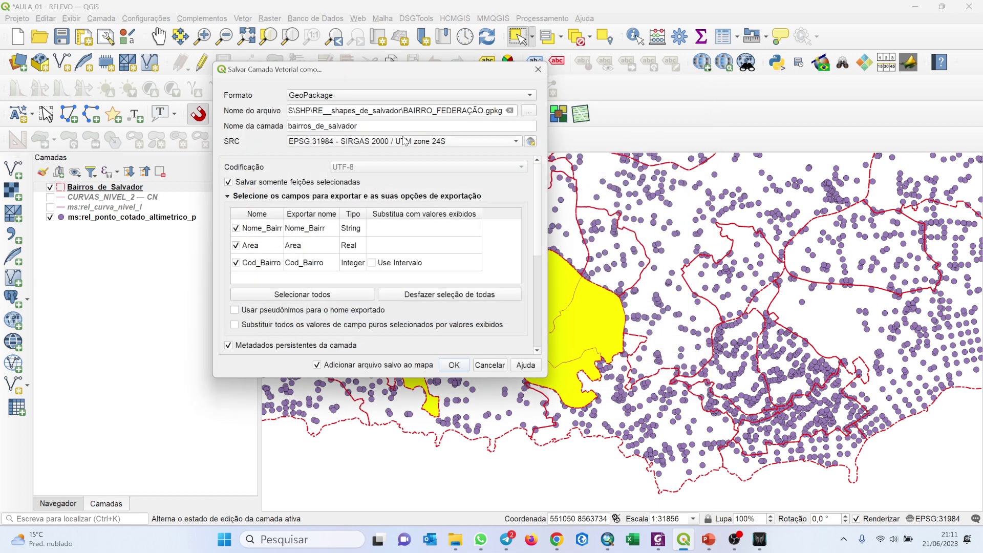
Step: Name the exported layer FEDRAÇÃO and run the export of the selected features
drag(374, 127, 260, 125)
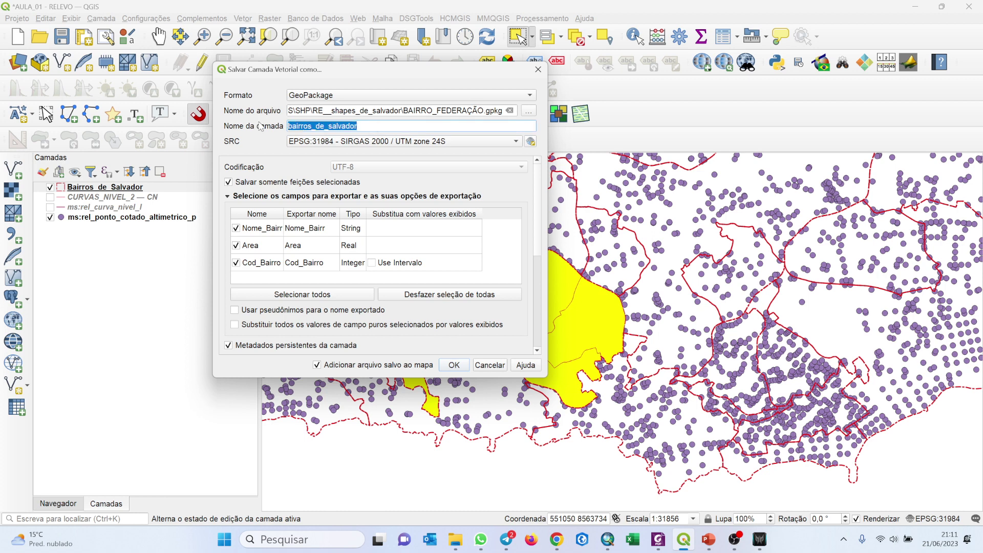
text(F)
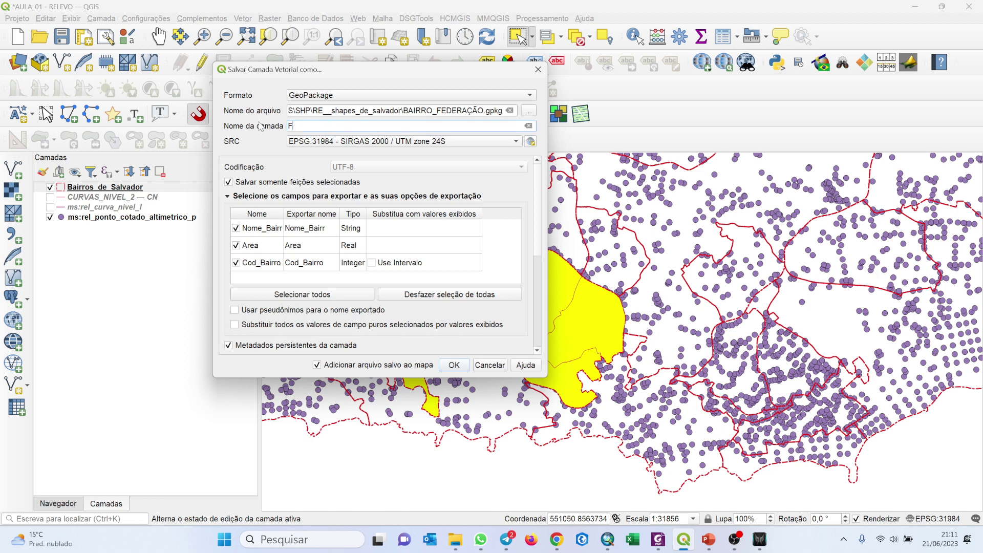
text(EDRAÇÃO)
click(455, 366)
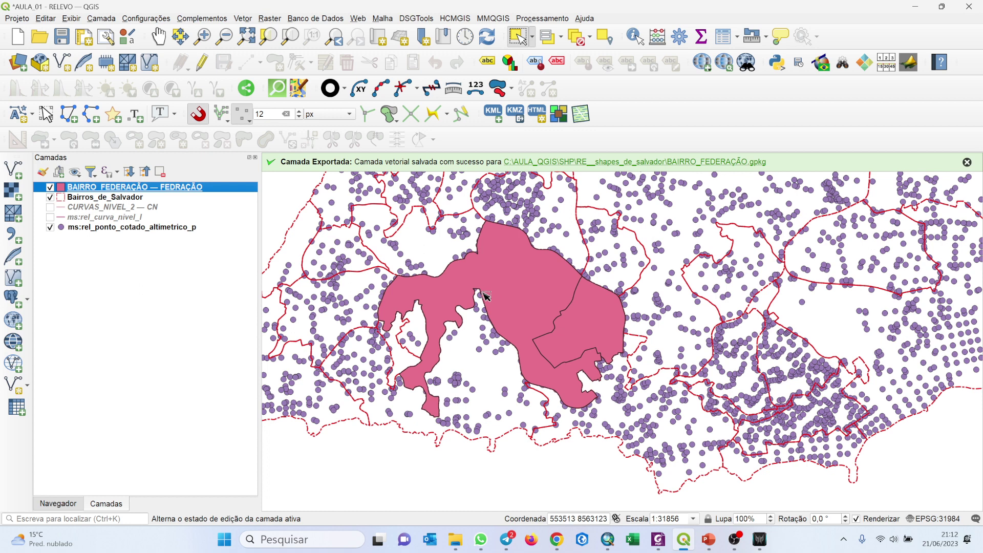
Step: Hide the Bairros_de_Salvador layer and open the attribute table of the BAIRRO_FEDERAÇÃO — FEDRAÇÃO layer
click(50, 198)
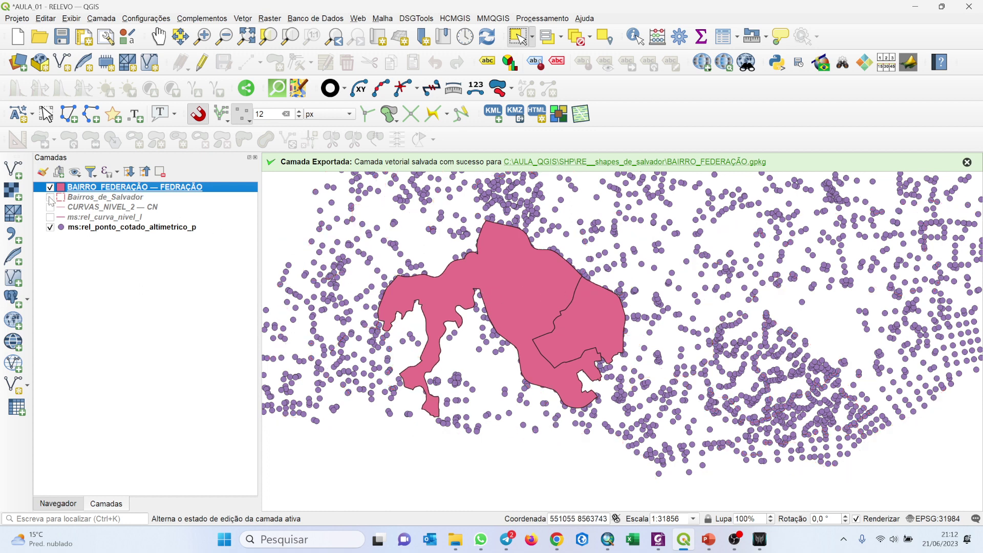
right_click(76, 189)
click(103, 324)
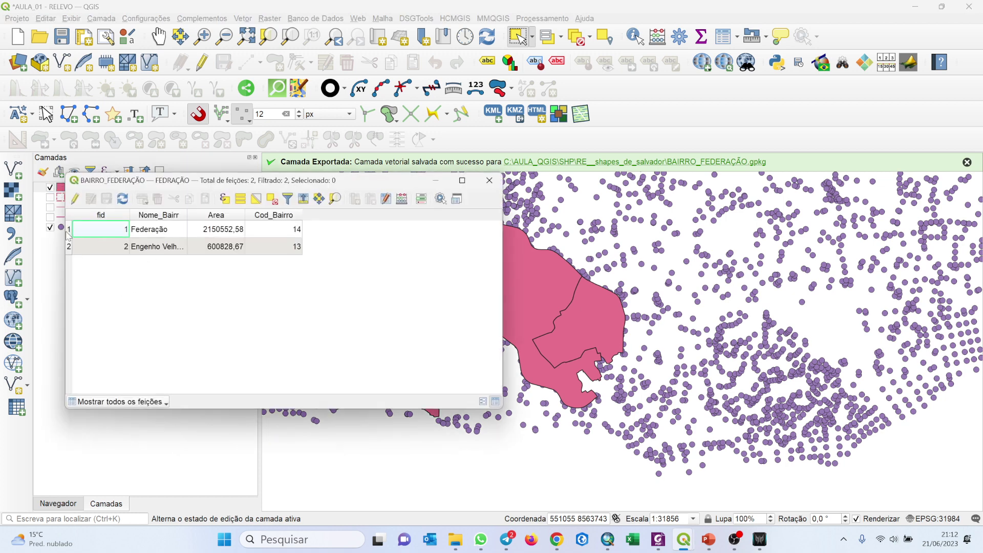
Step: Delete the Engenho Velho record from the BAIRRO_FEDERAÇÃO layer, save the edits, stop editing and close its attribute table
drag(69, 235, 69, 248)
click(69, 248)
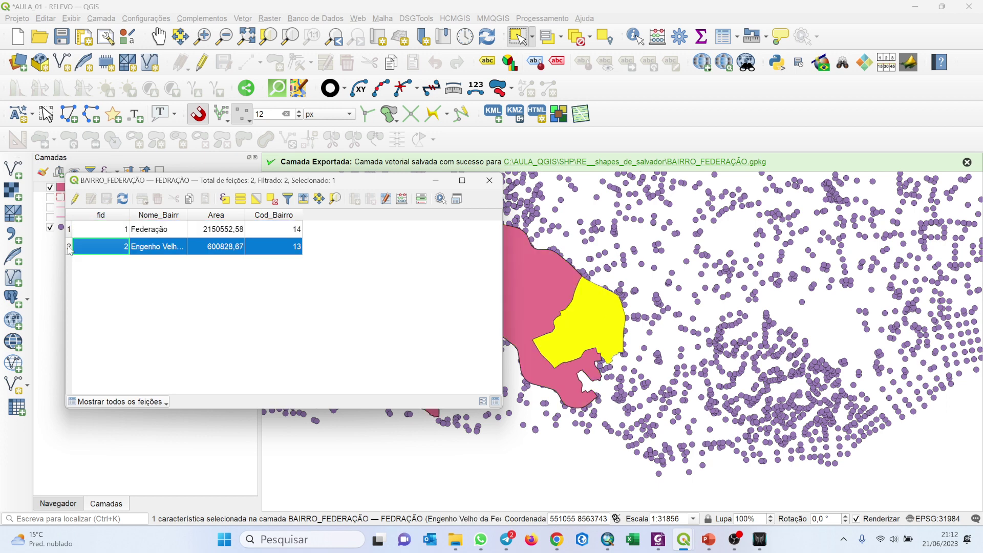
click(75, 200)
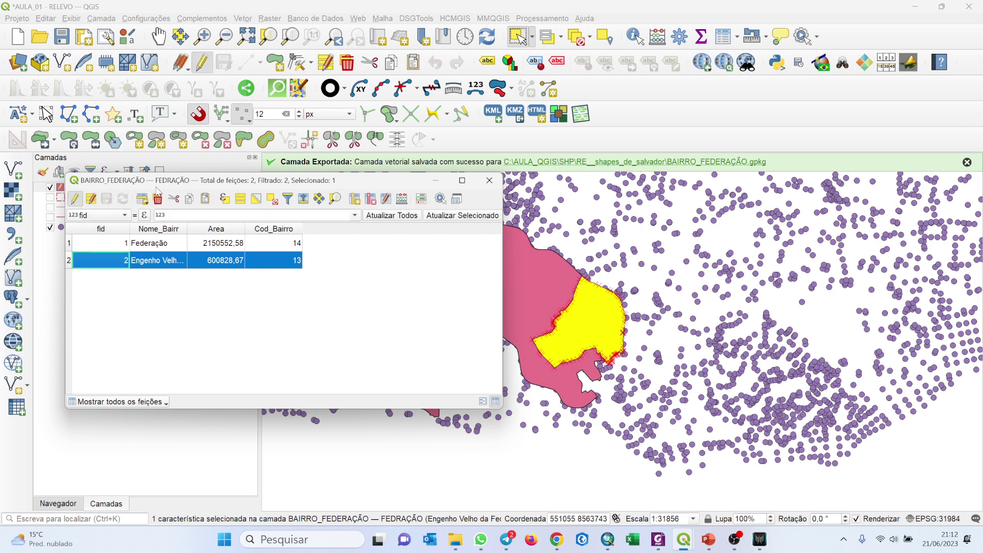
click(158, 200)
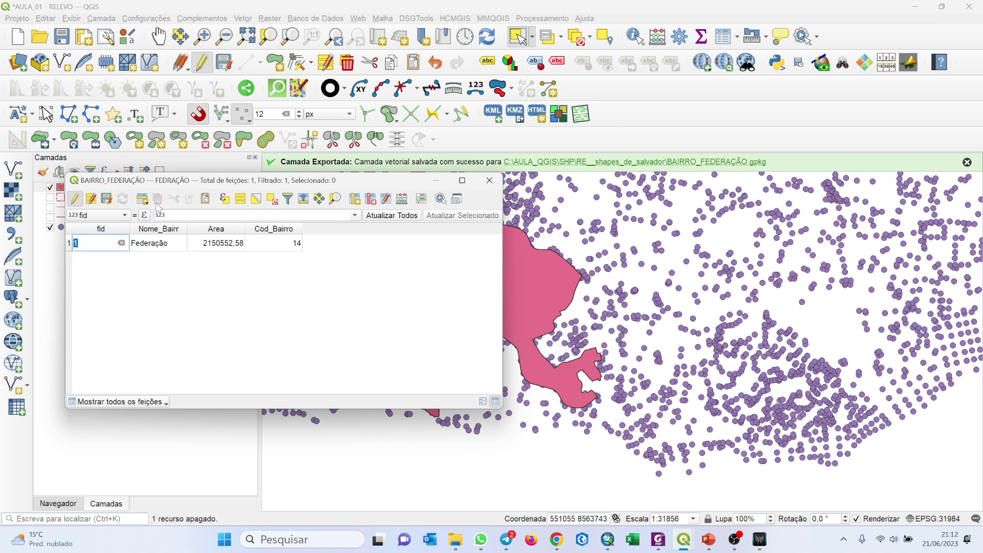
click(106, 200)
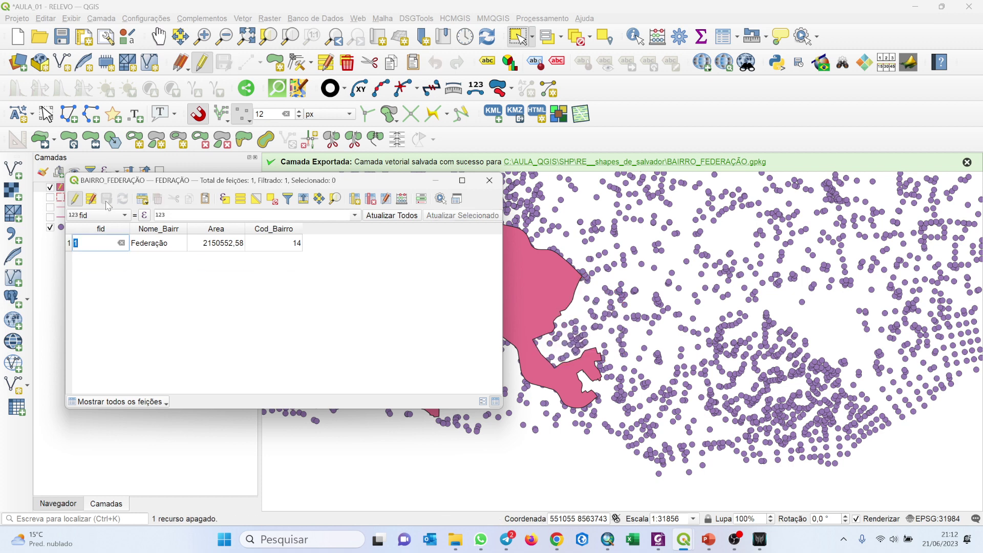
click(76, 200)
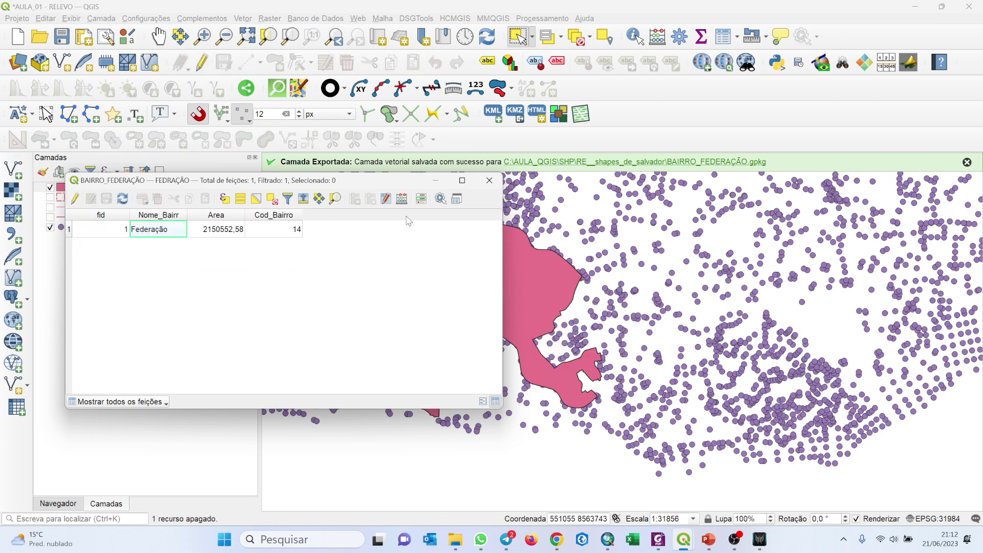
click(490, 181)
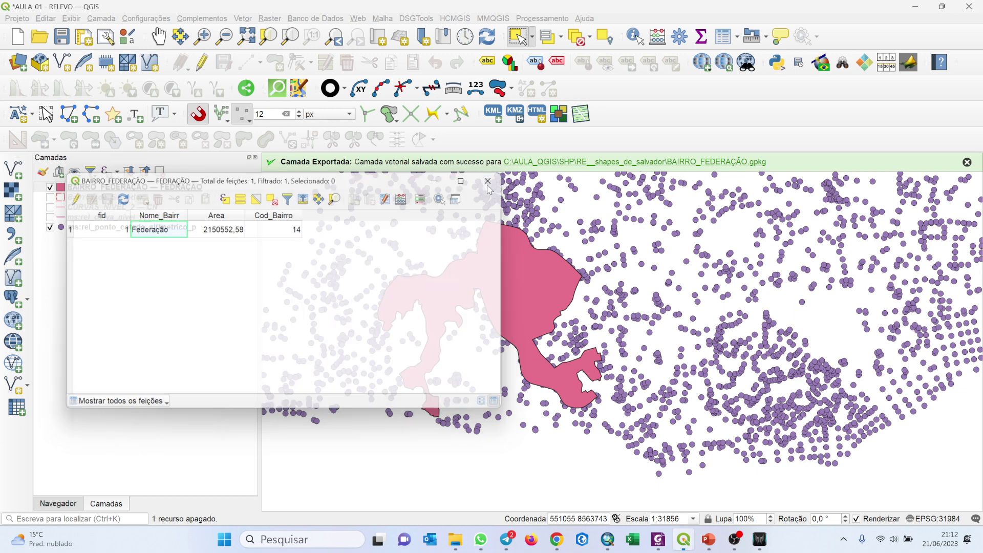
Step: Compare the remaining Federação polygon with the original neighbourhoods by briefly showing and hiding the Bairros_de_Salvador layer
drag(538, 288, 626, 306)
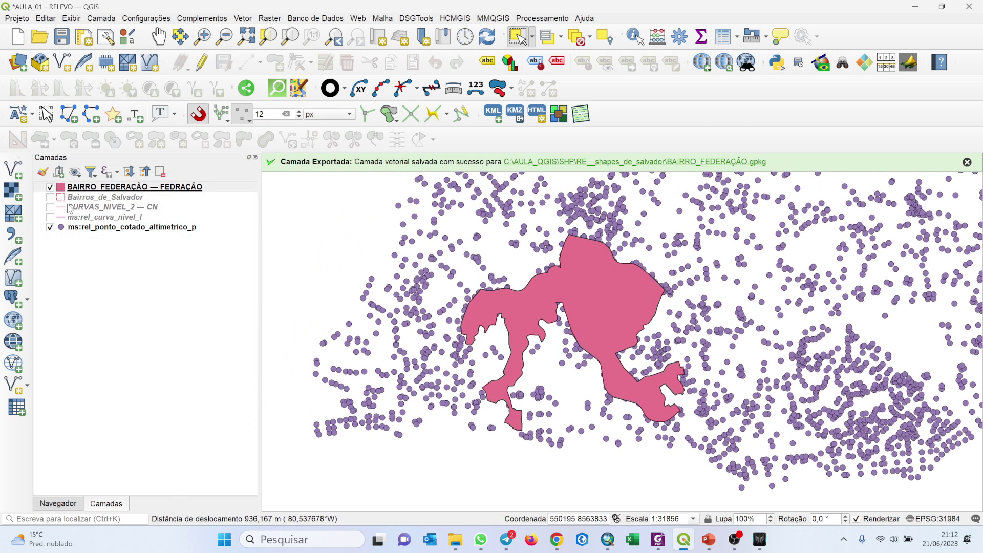
click(59, 188)
click(50, 197)
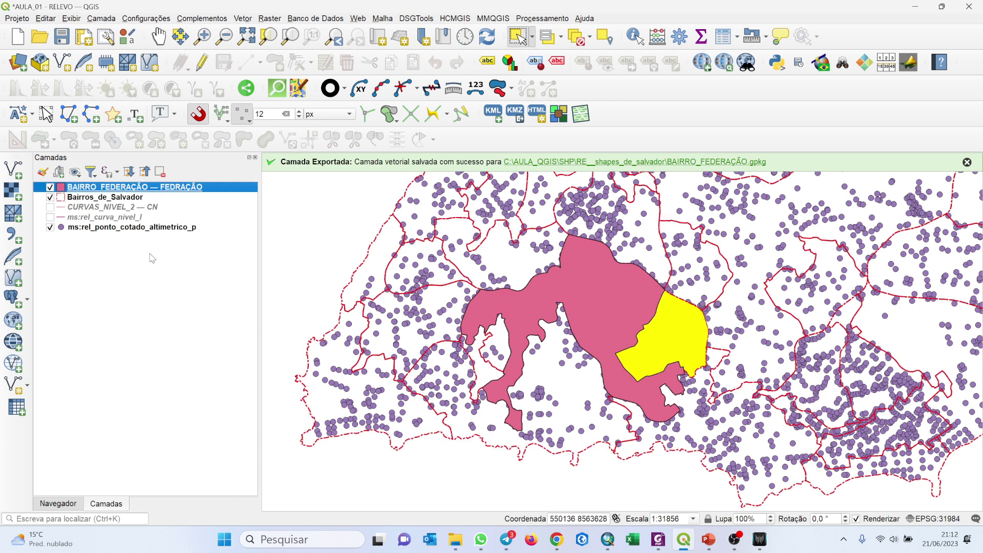
click(112, 199)
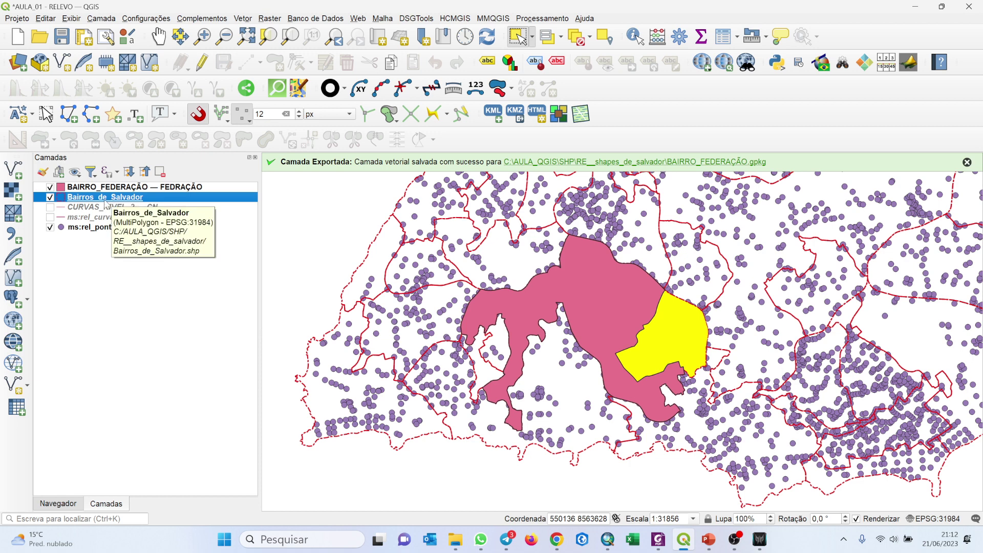
key(space)
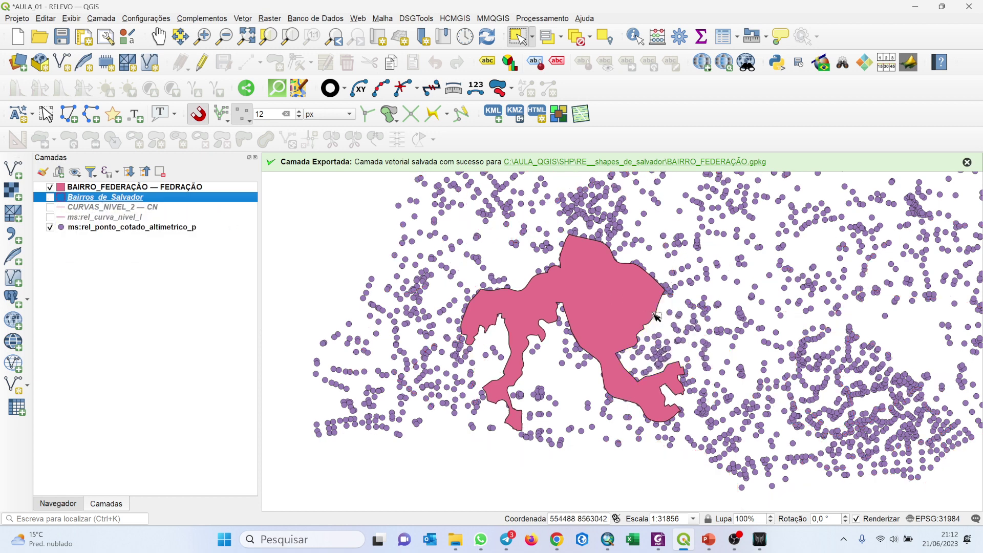
drag(656, 315, 572, 289)
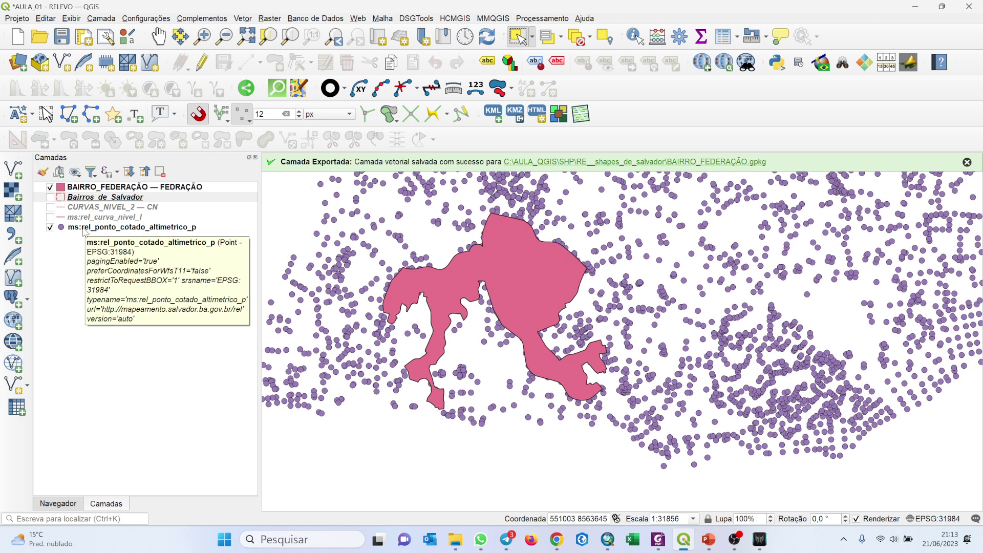
click(85, 231)
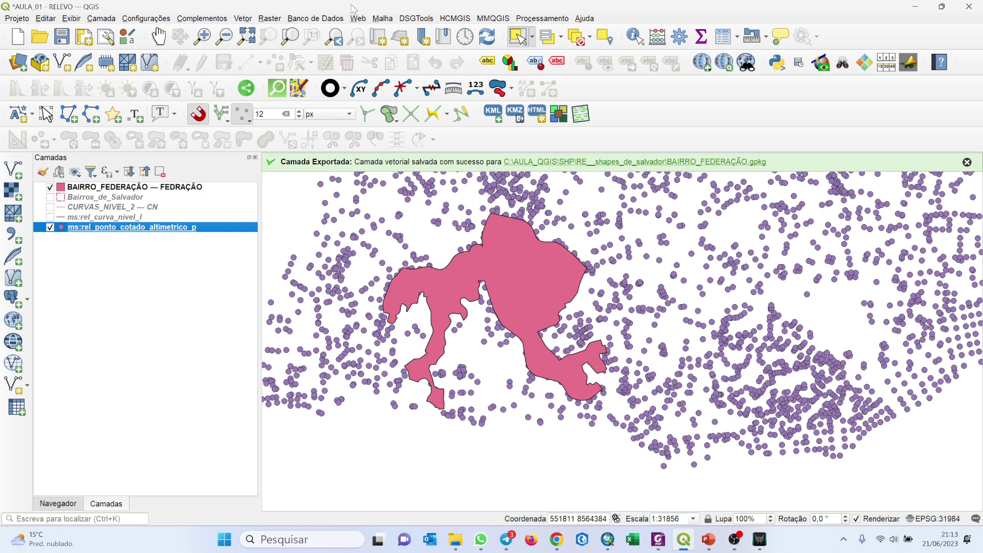
click(243, 19)
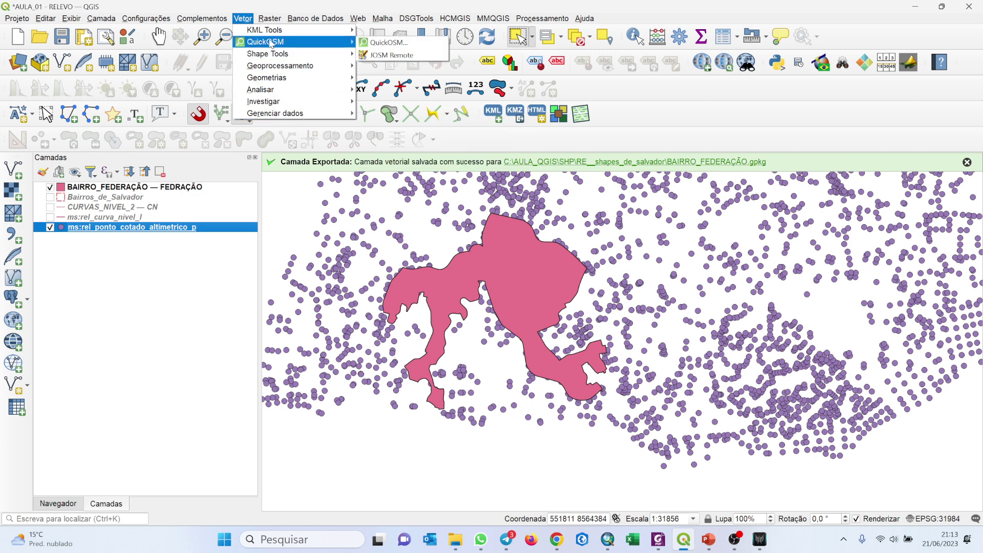
mouse_move(269, 67)
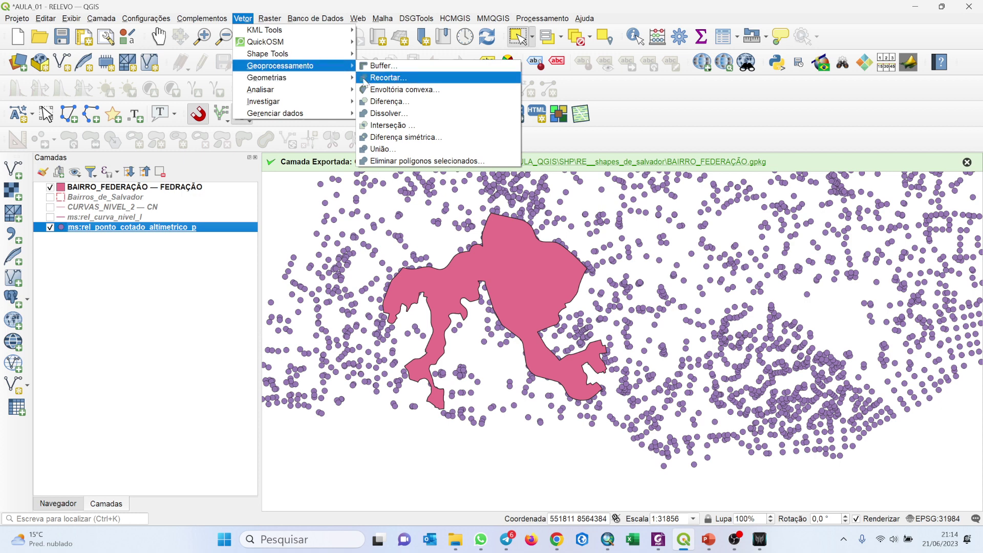
mouse_move(269, 77)
key(Escape)
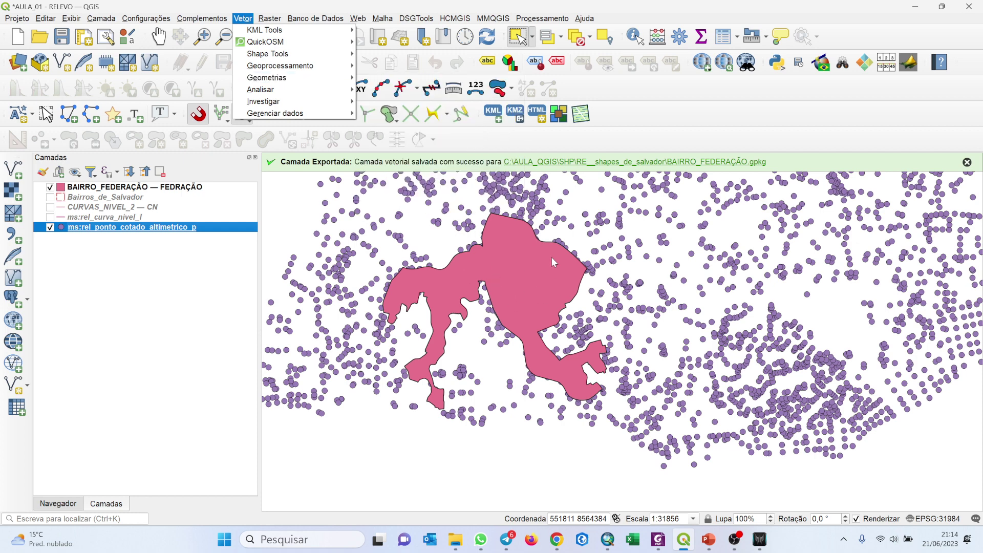
key(Escape)
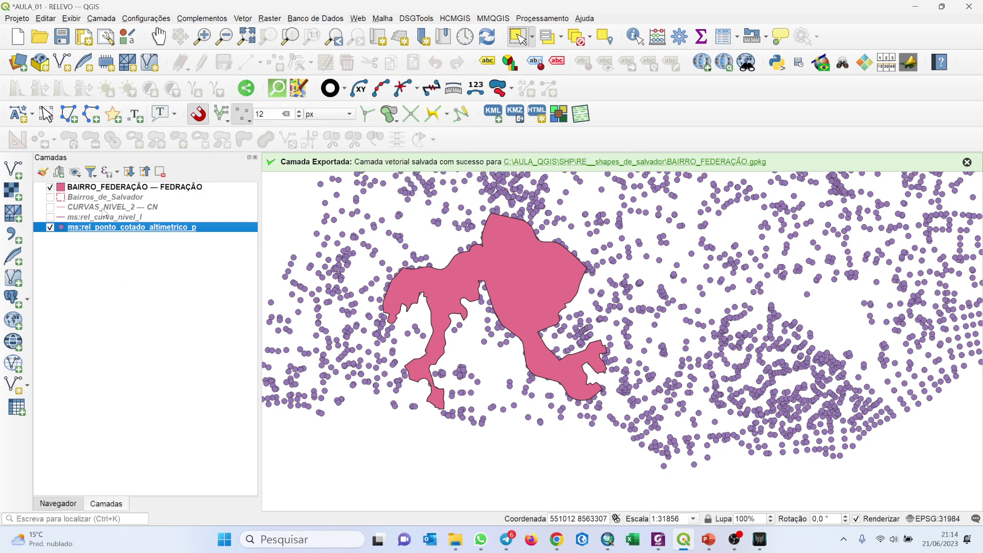
Step: Show the CURVAS_NIVEL_2 — CN contour layer on the map and make the BAIRRO_FEDERAÇÃO layer active
click(105, 209)
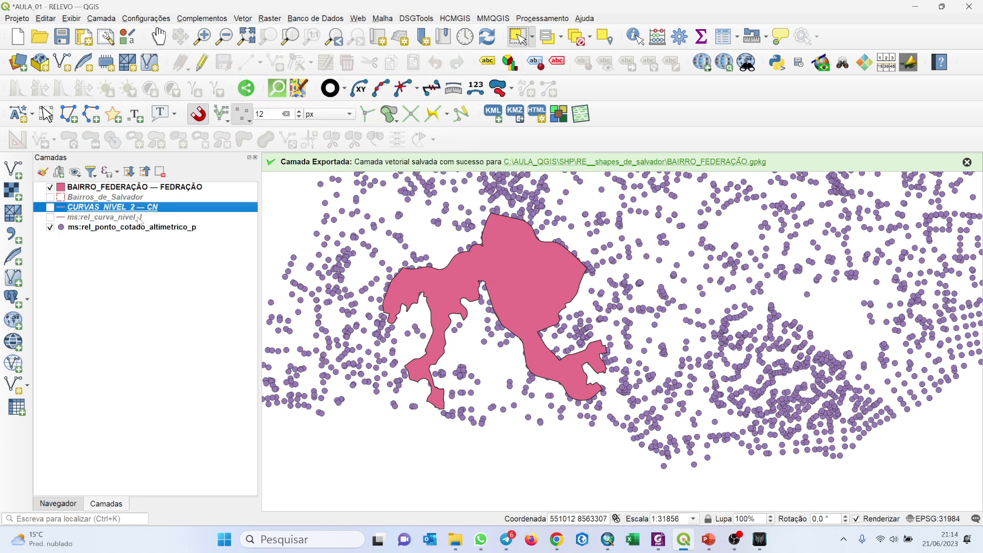
click(123, 221)
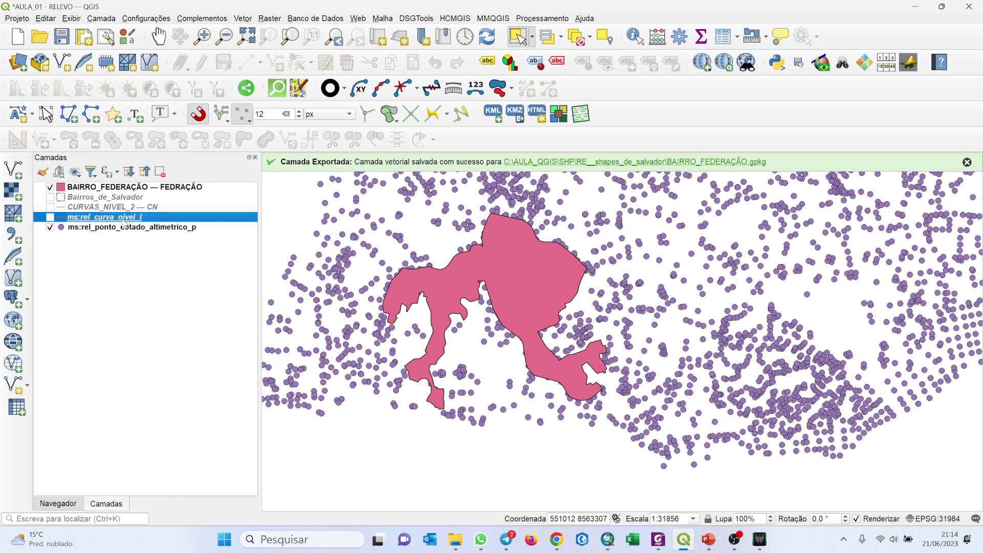
click(99, 208)
click(50, 207)
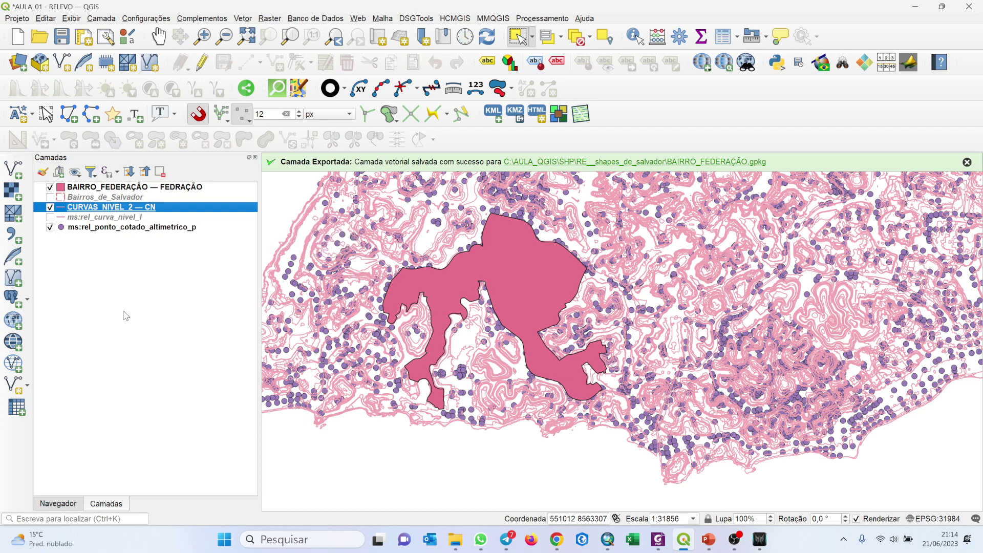
click(128, 191)
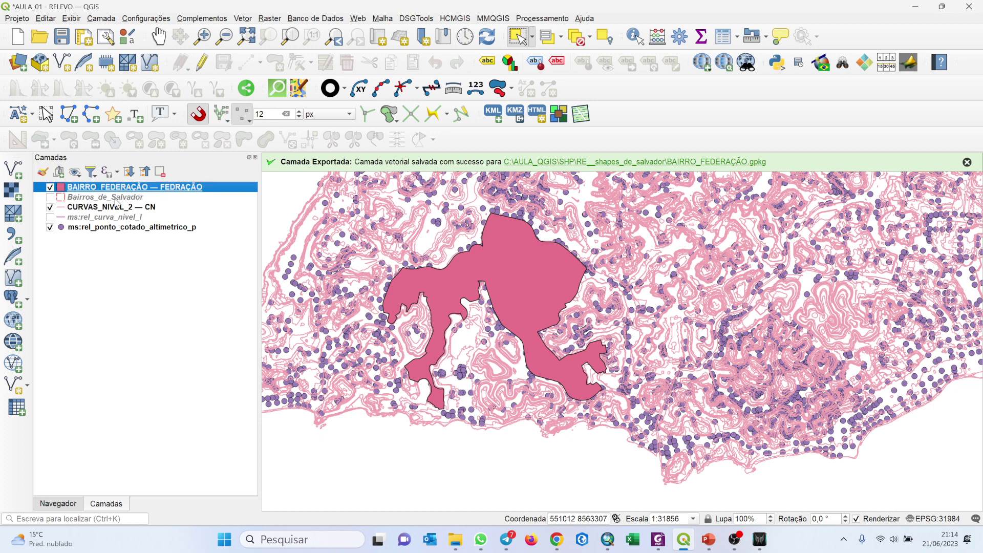
right_click(105, 218)
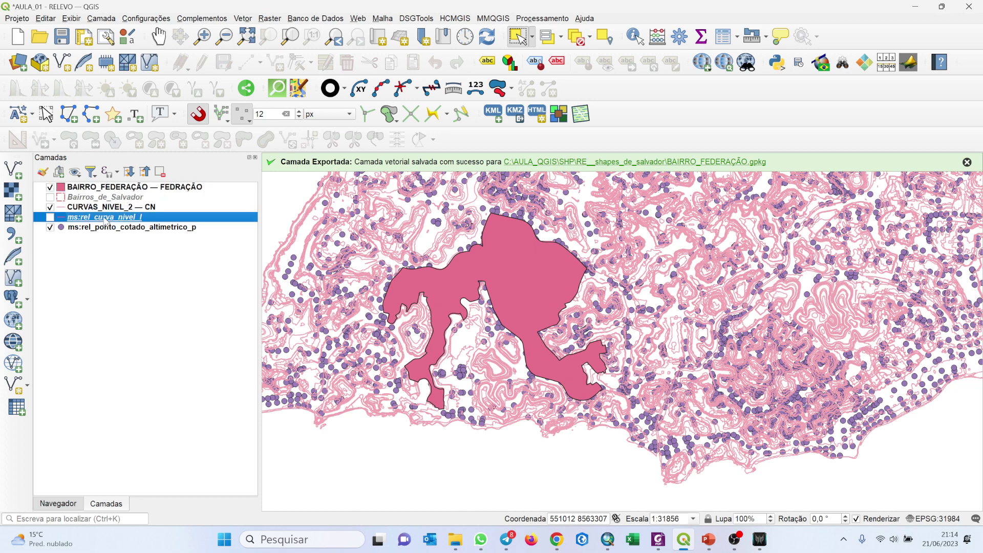
mouse_move(205, 453)
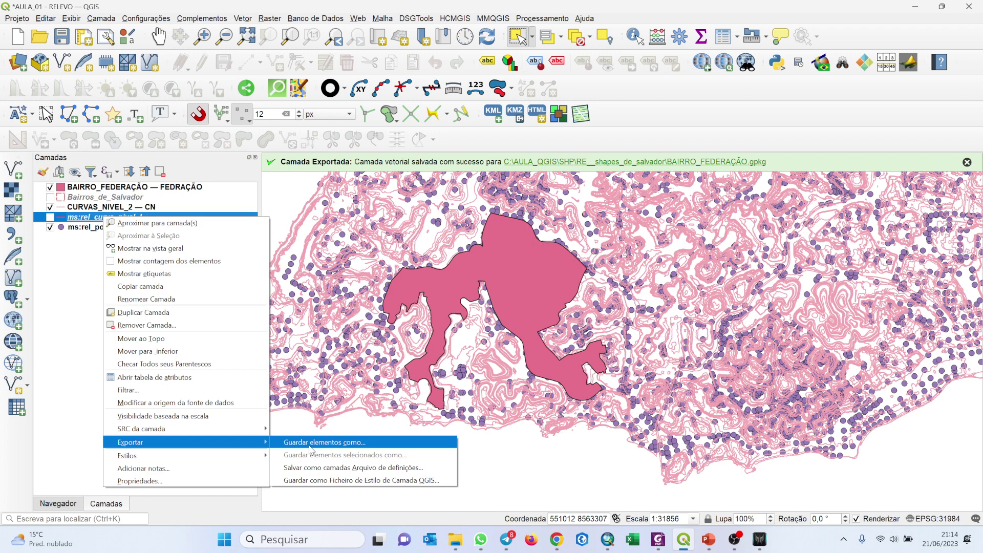
click(63, 292)
click(63, 293)
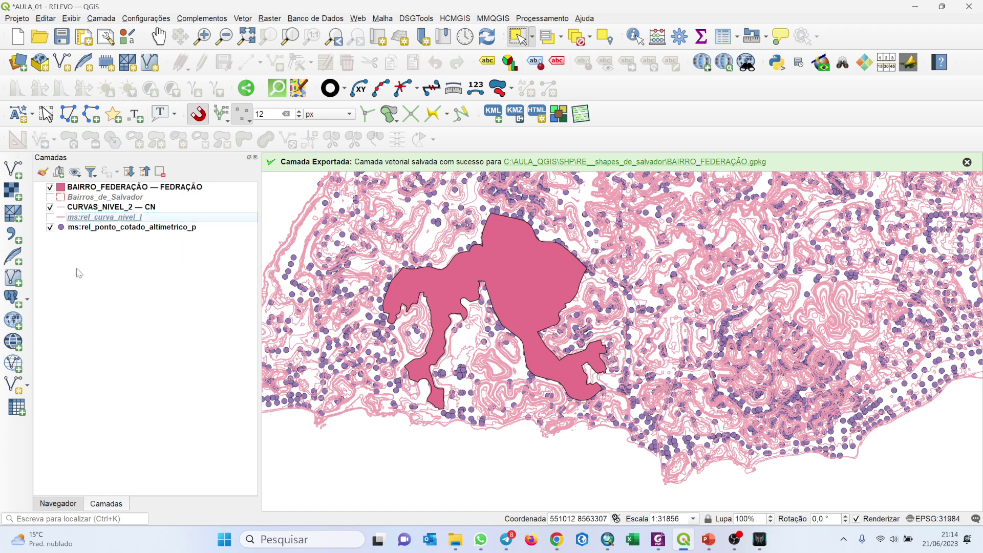
Step: Open the attribute table of the CURVAS_NIVEL_2 — CN contour layer
right_click(106, 208)
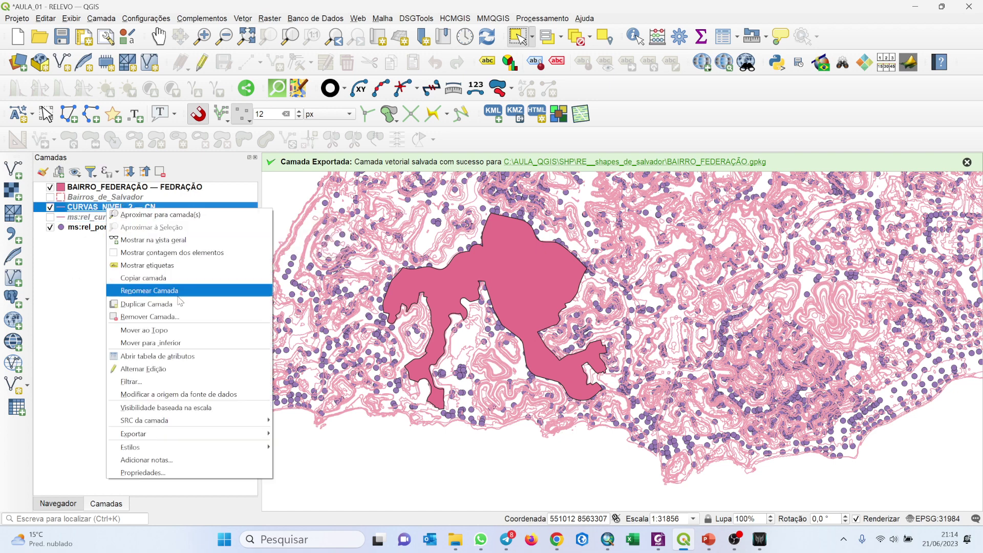
click(197, 357)
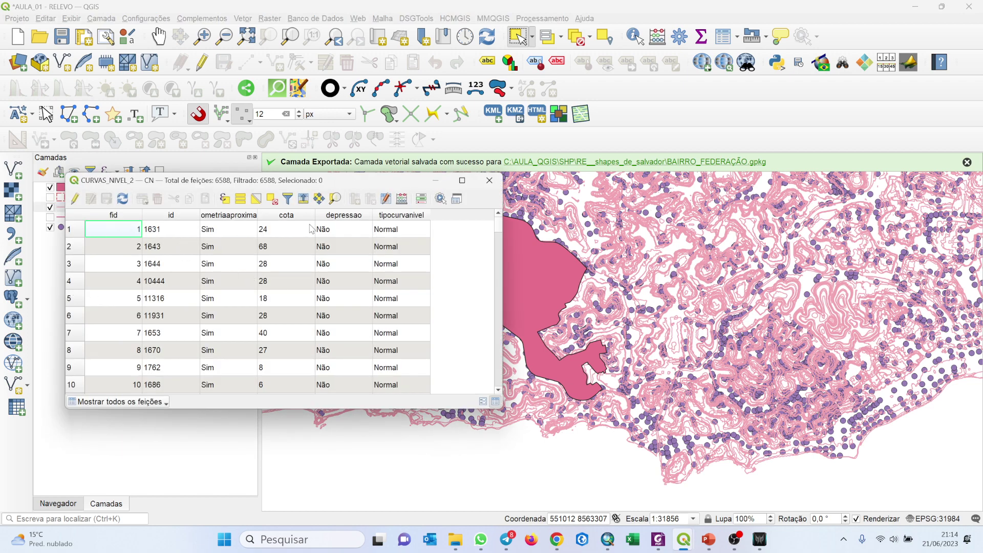
Step: Sort the contour attribute table by cota in ascending order, review the elevation values down the records, and close the table
click(285, 229)
click(281, 216)
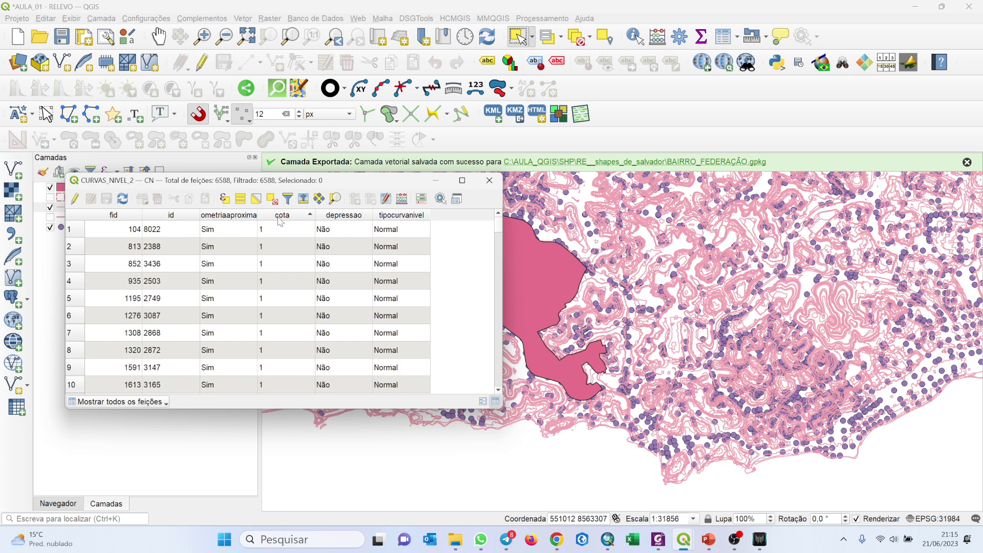
scroll(285, 248, down, 20)
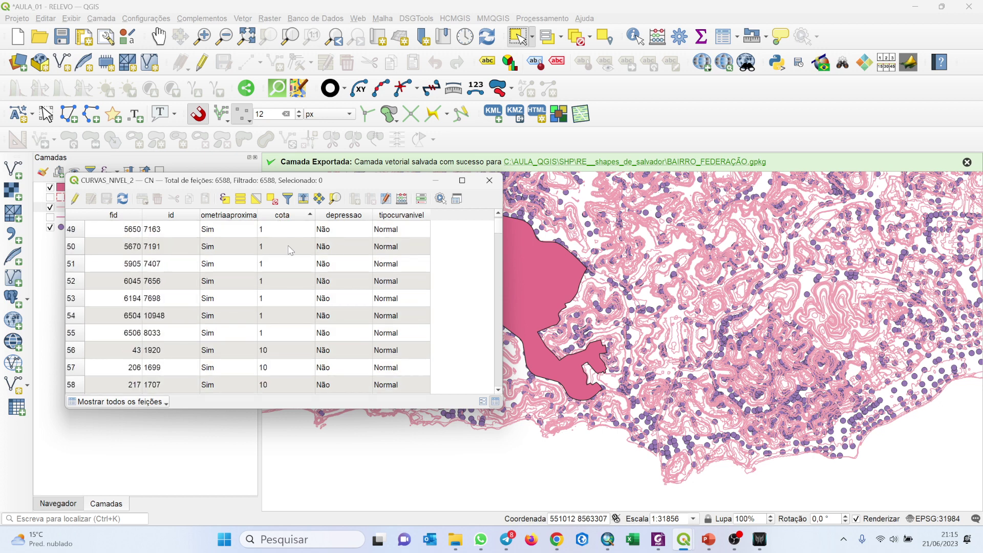
scroll(293, 252, down, 20)
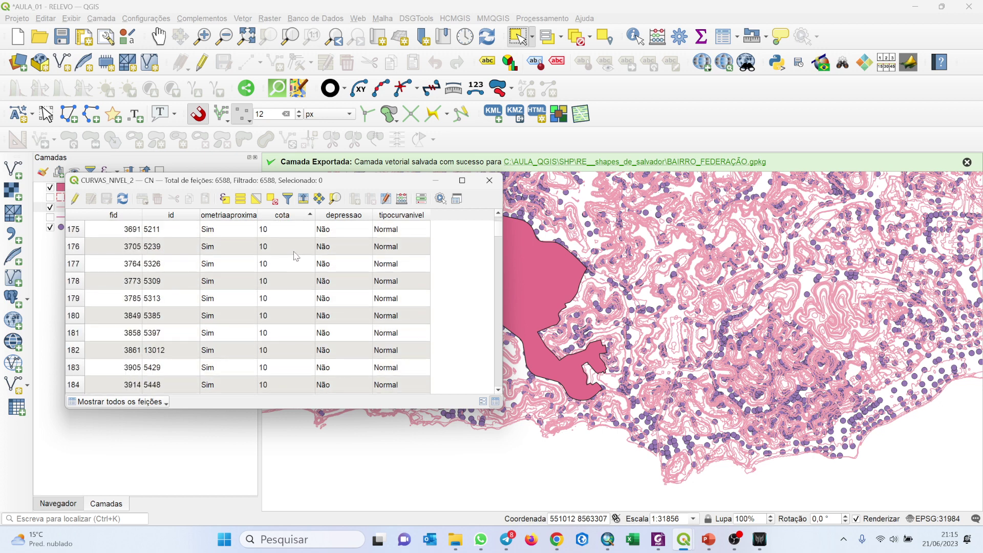
mouse_move(499, 237)
mouse_down()
mouse_move(503, 360)
mouse_move(501, 218)
mouse_up()
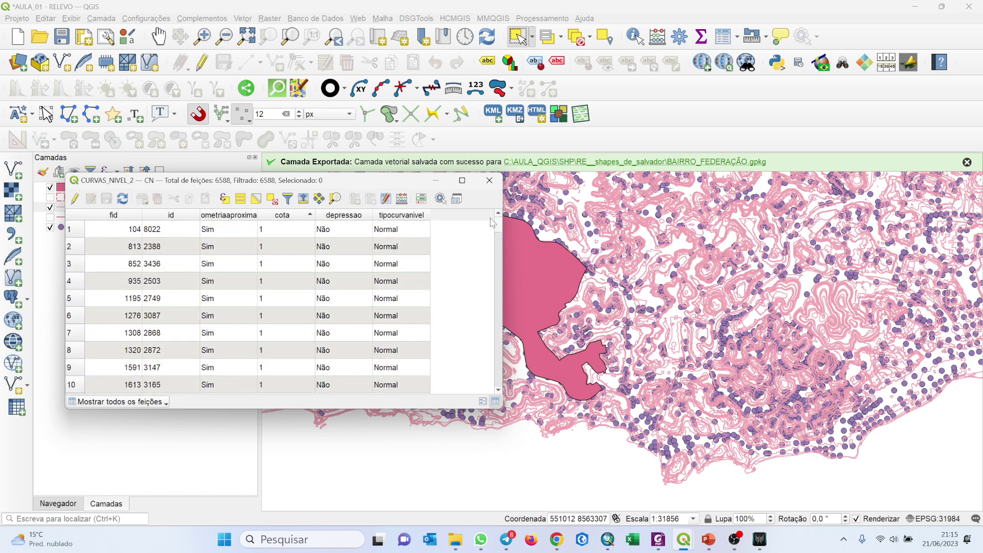
scroll(264, 292, down, 20)
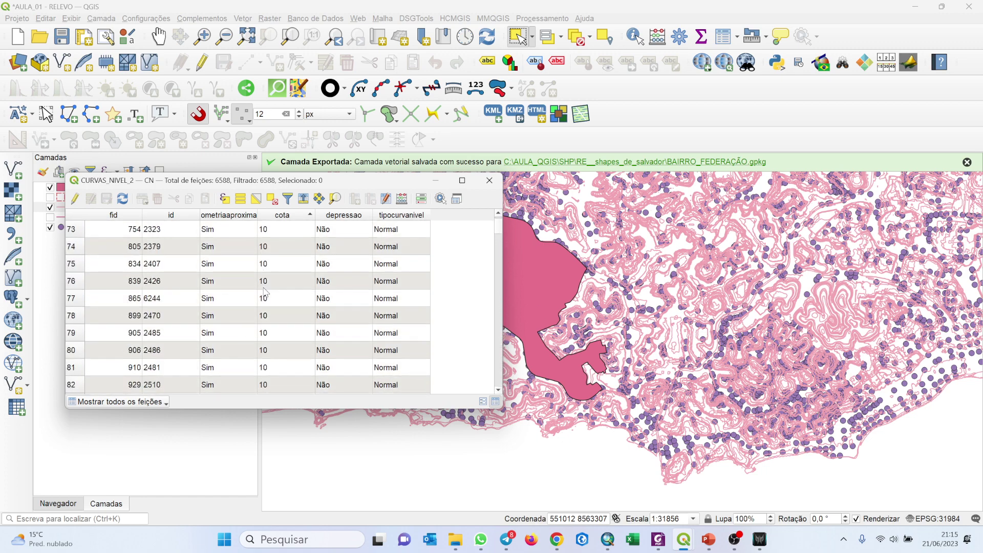
scroll(272, 292, down, 20)
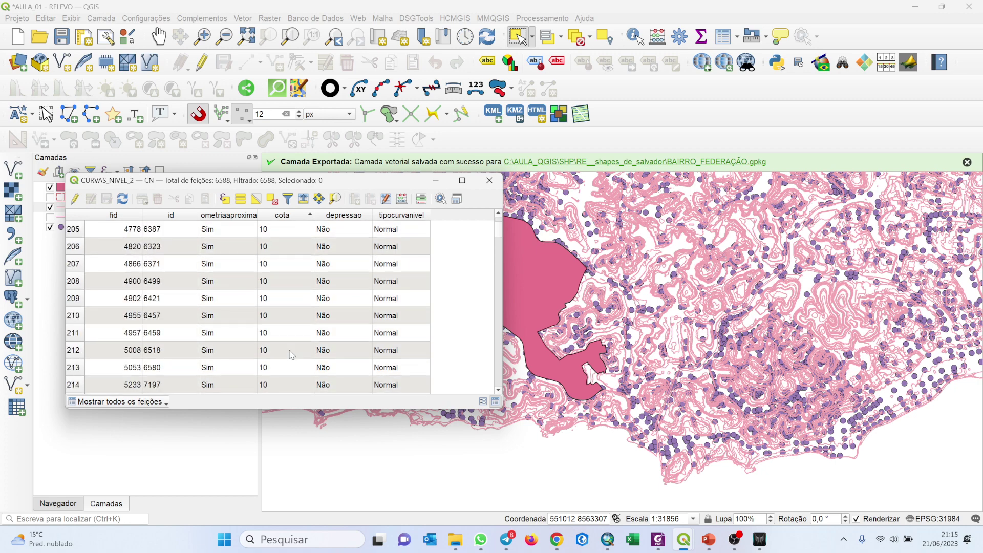
scroll(290, 349, down, 20)
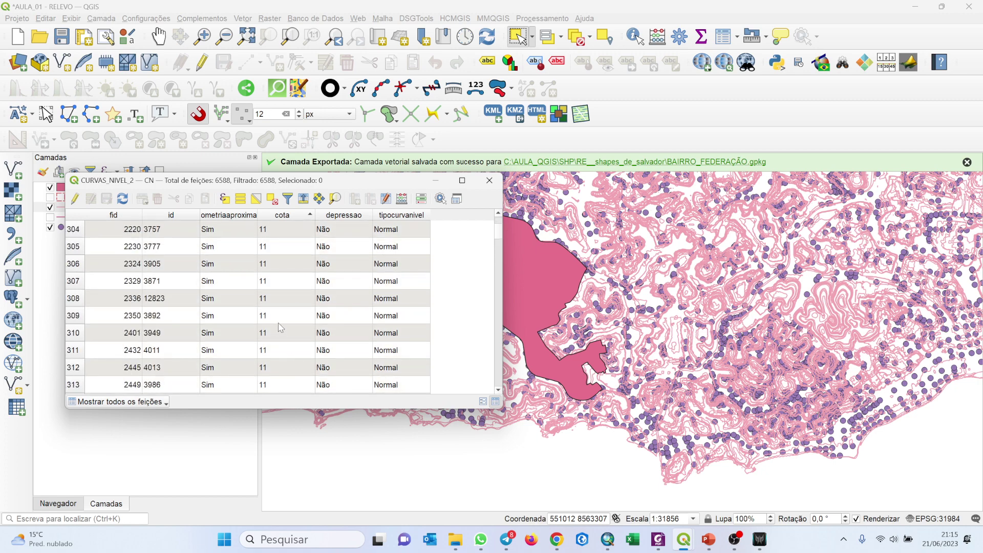
scroll(281, 326, down, 7)
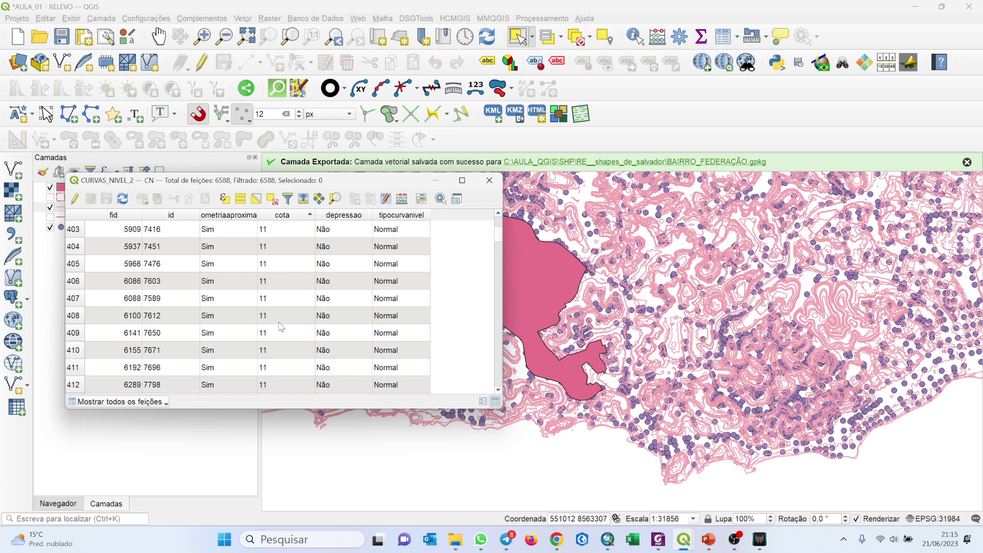
scroll(281, 327, down, 1)
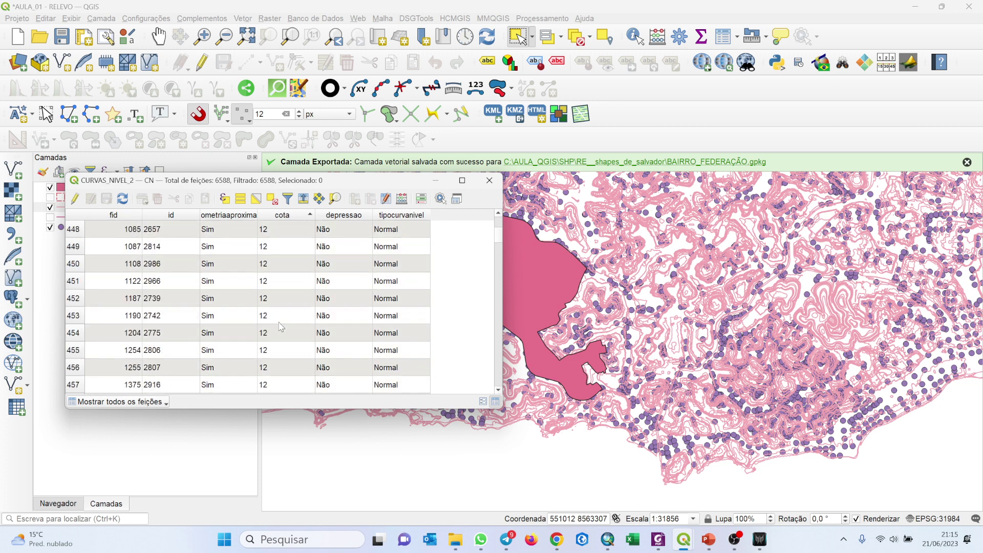
scroll(280, 327, down, 8)
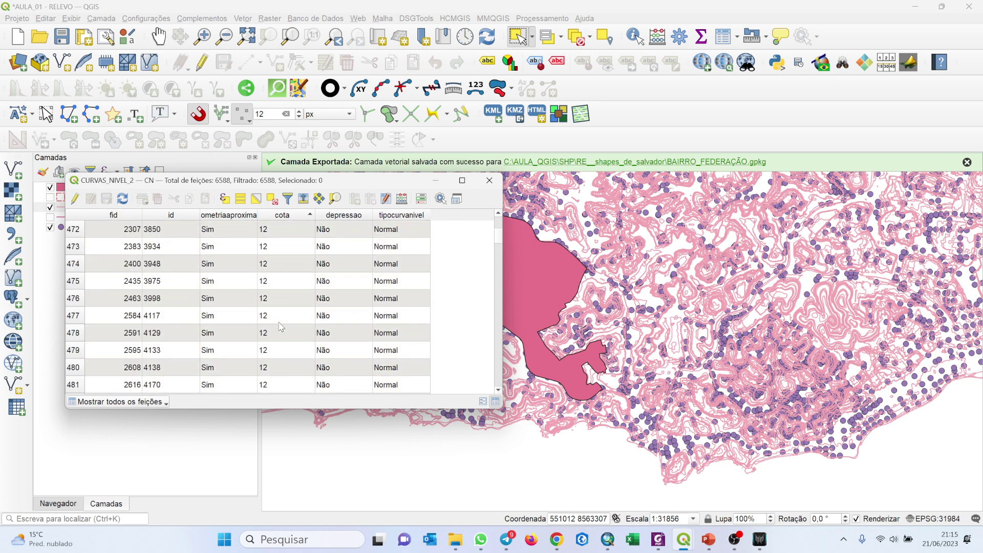
scroll(280, 326, down, 20)
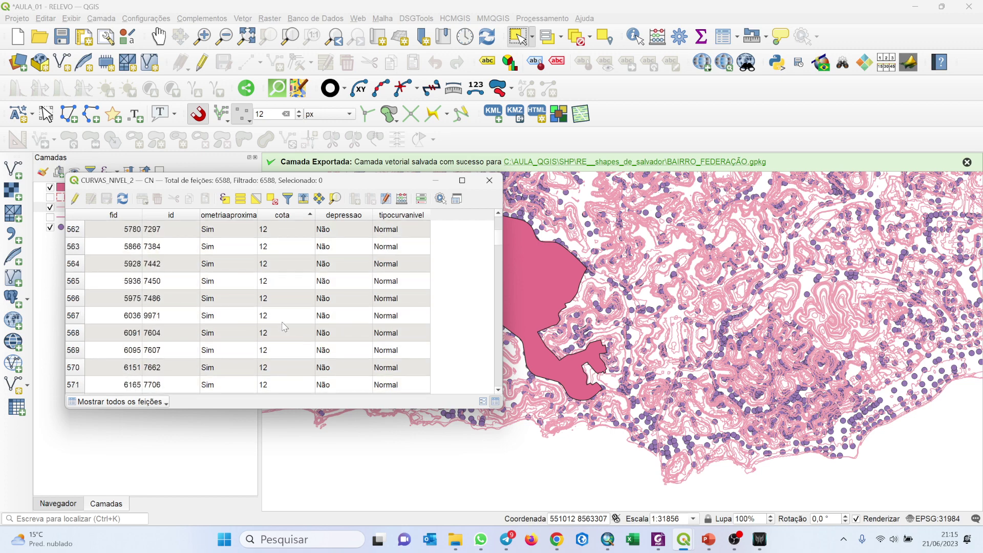
scroll(285, 327, down, 20)
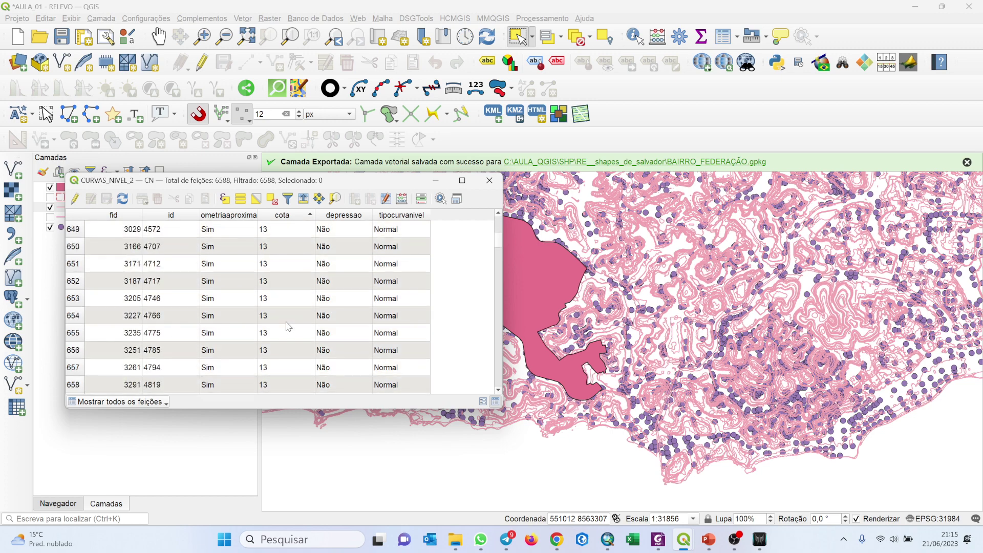
scroll(288, 326, down, 20)
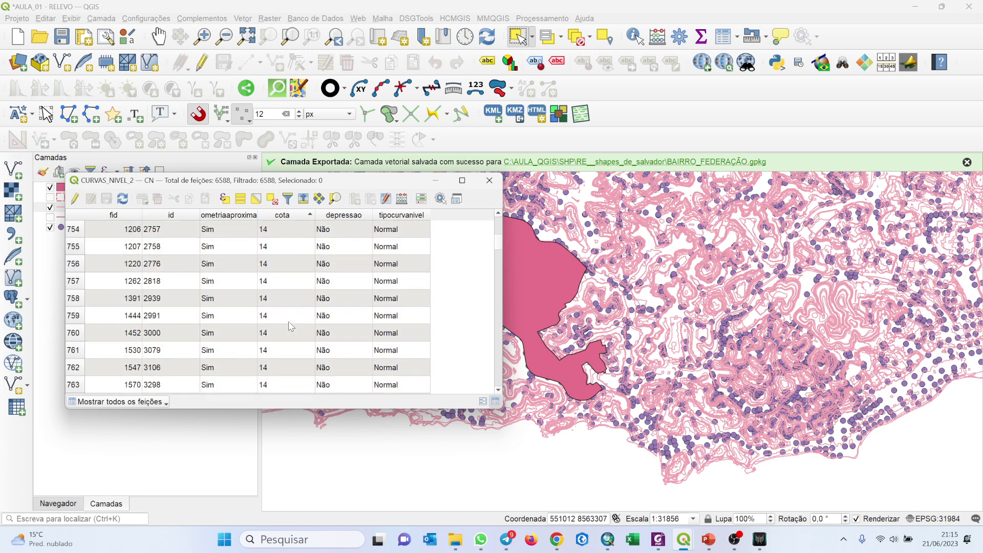
scroll(291, 327, down, 17)
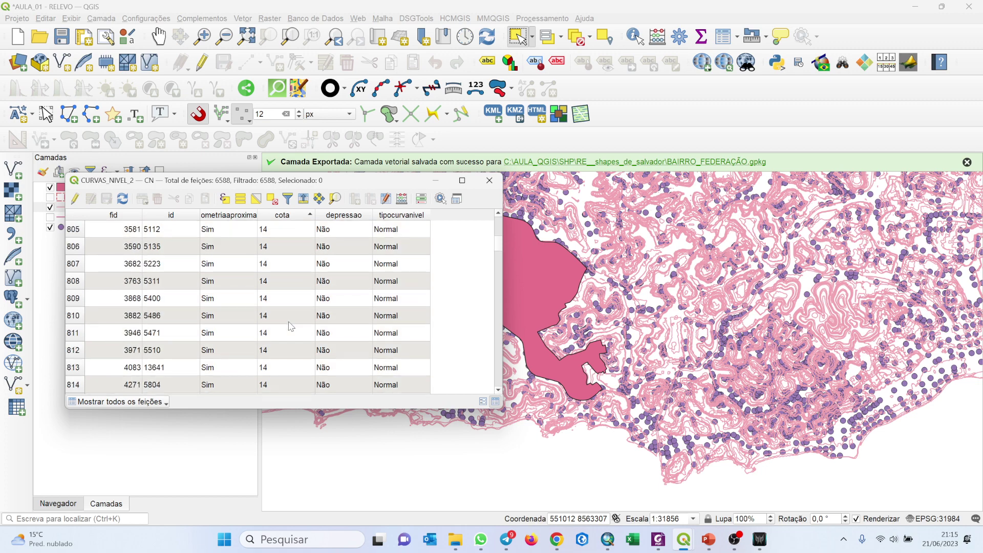
click(490, 180)
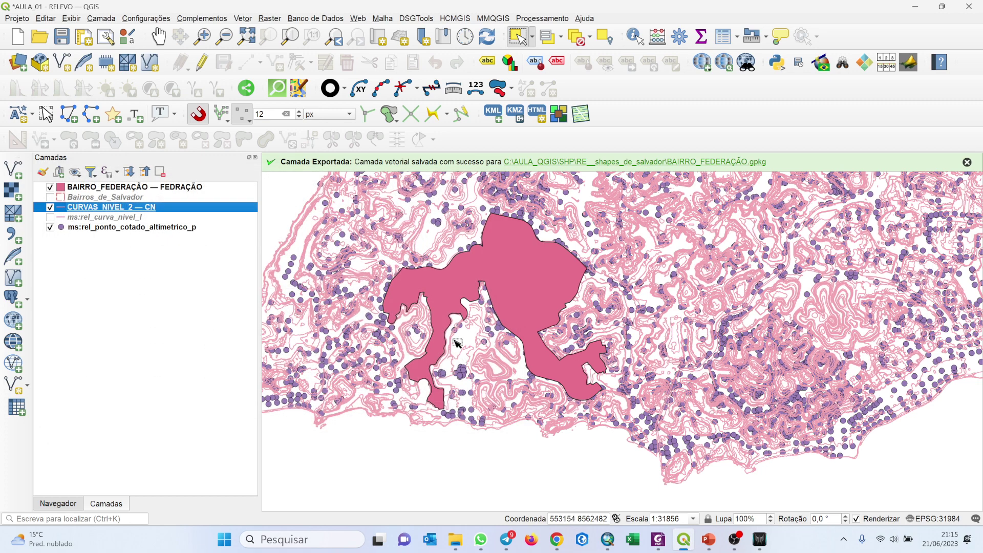
Step: Move the CURVAS_NIVEL_2 — CN layer above BAIRRO_FEDERAÇÃO, dismiss the export message and inspect the contours over the neighbourhood
drag(445, 314, 447, 379)
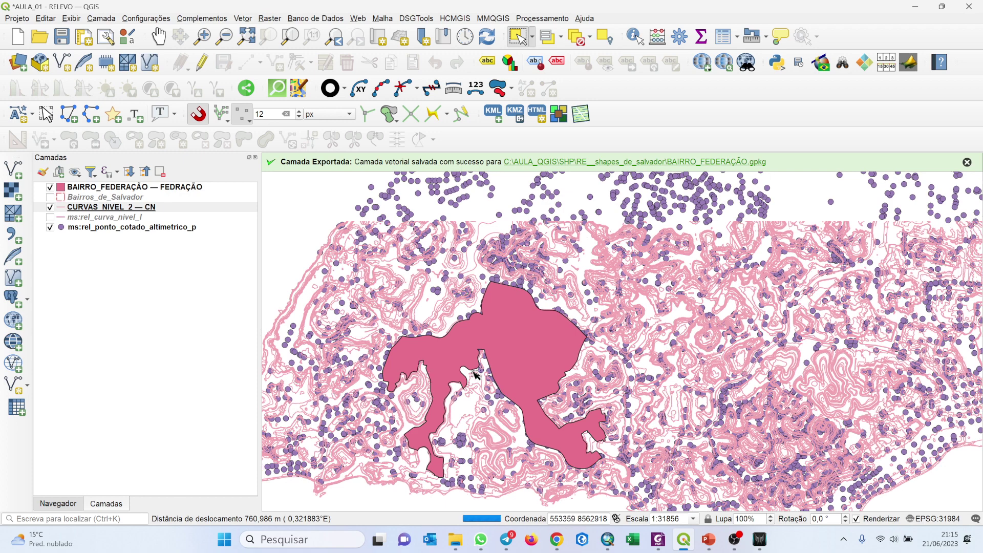
click(129, 208)
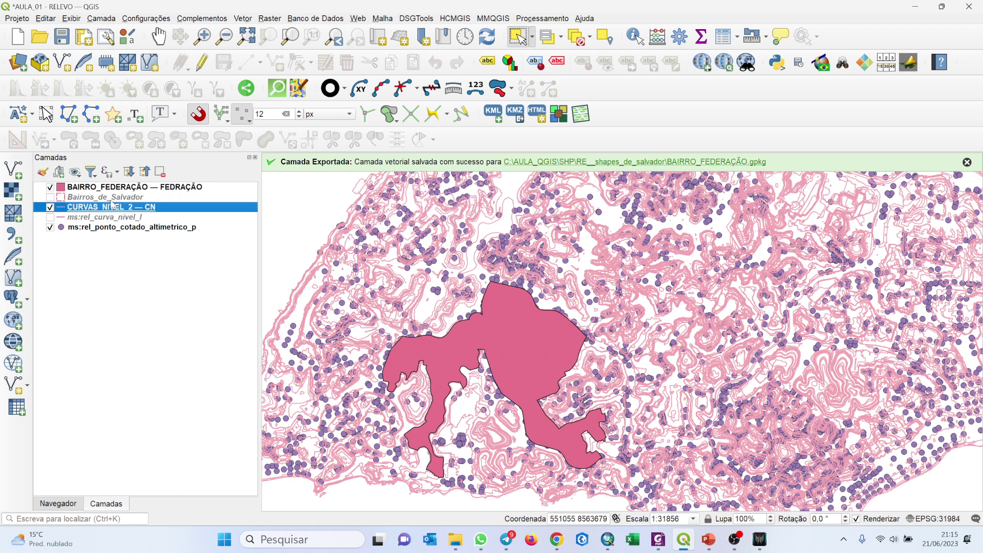
drag(174, 209, 207, 187)
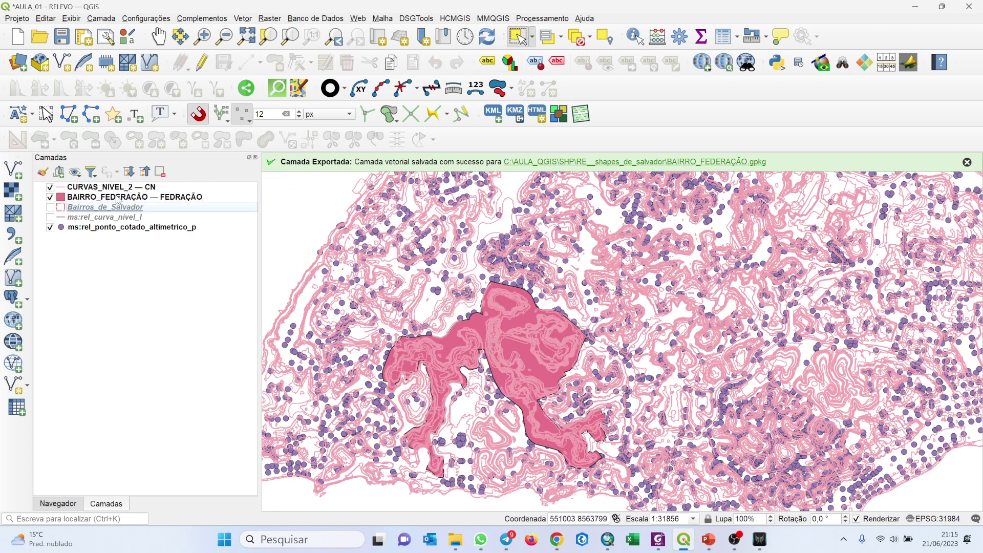
scroll(505, 352, up, 2)
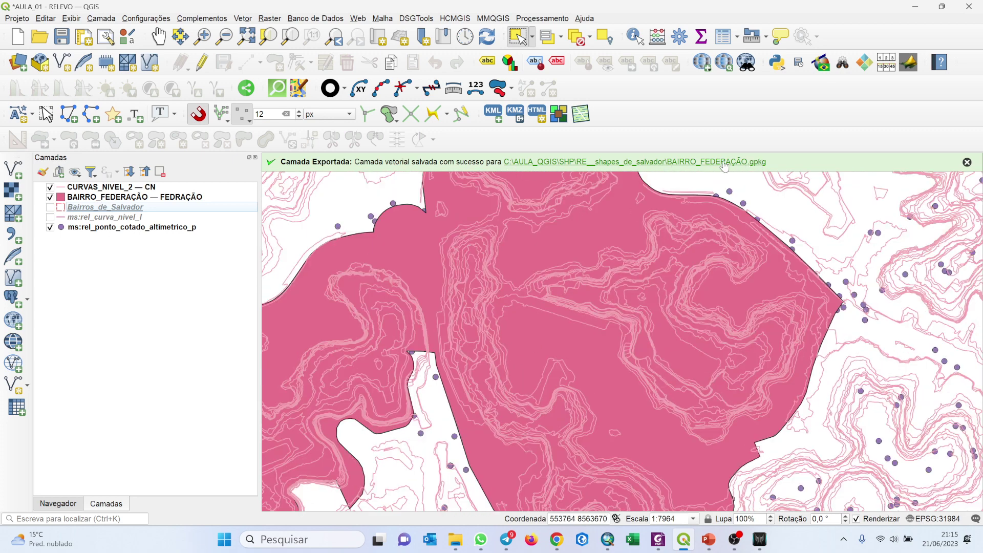
click(967, 162)
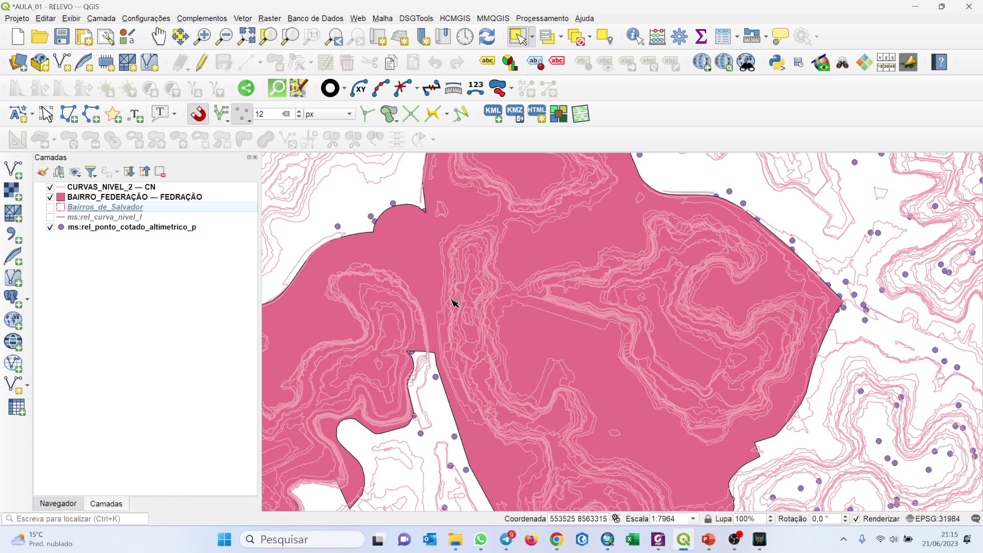
drag(454, 303, 618, 264)
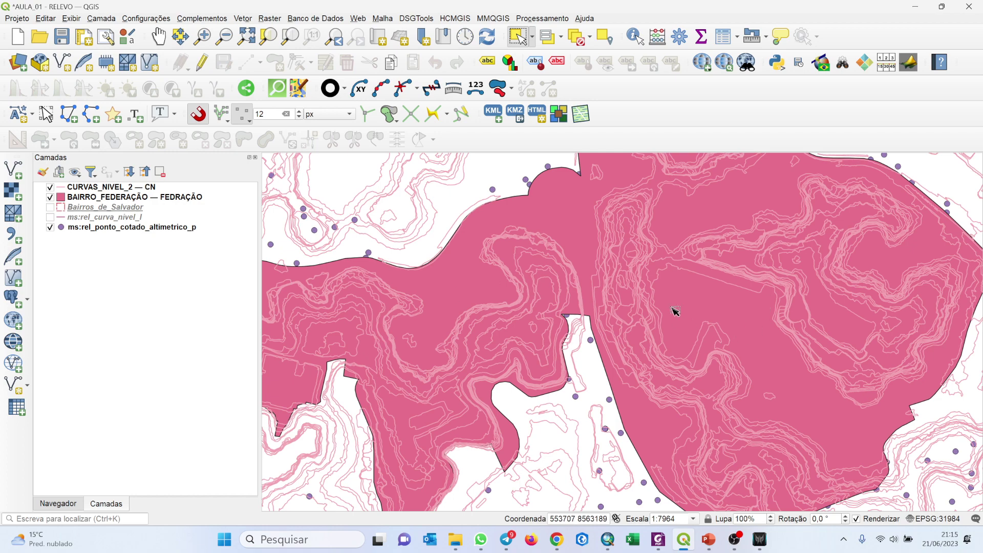
scroll(674, 310, down, 1)
drag(686, 309, 604, 287)
Step: Start the Recortar geoprocessing tool with CURVAS_NIVEL_2 — CN as the input layer and BAIRRO_FEDERAÇÃO — FEDRAÇÃO as the overlay layer
click(244, 19)
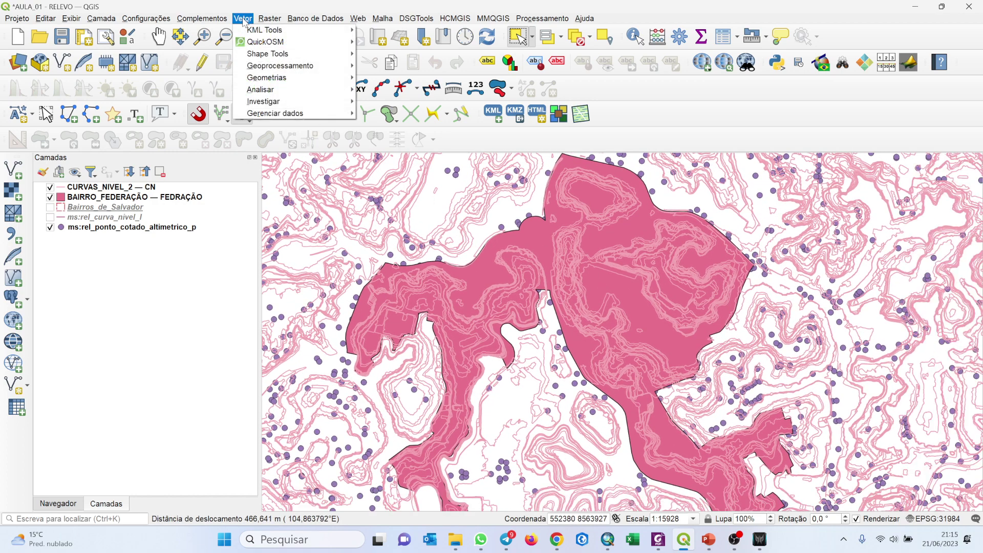
mouse_move(272, 69)
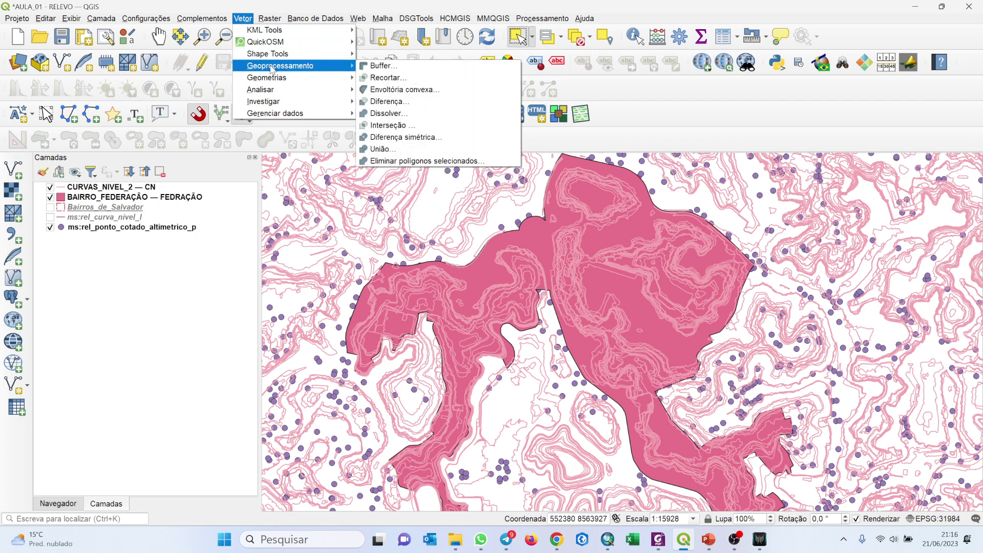
click(389, 78)
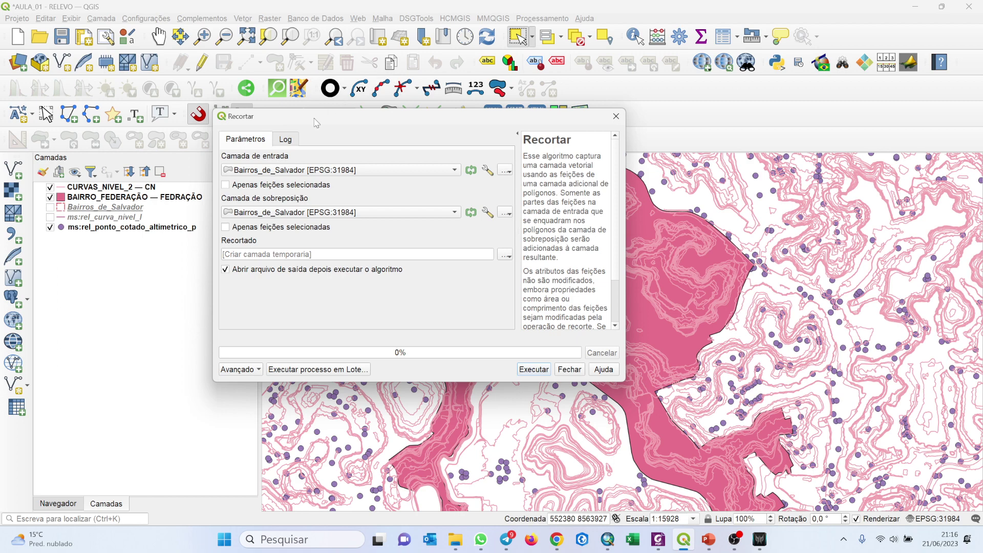
click(263, 173)
click(266, 183)
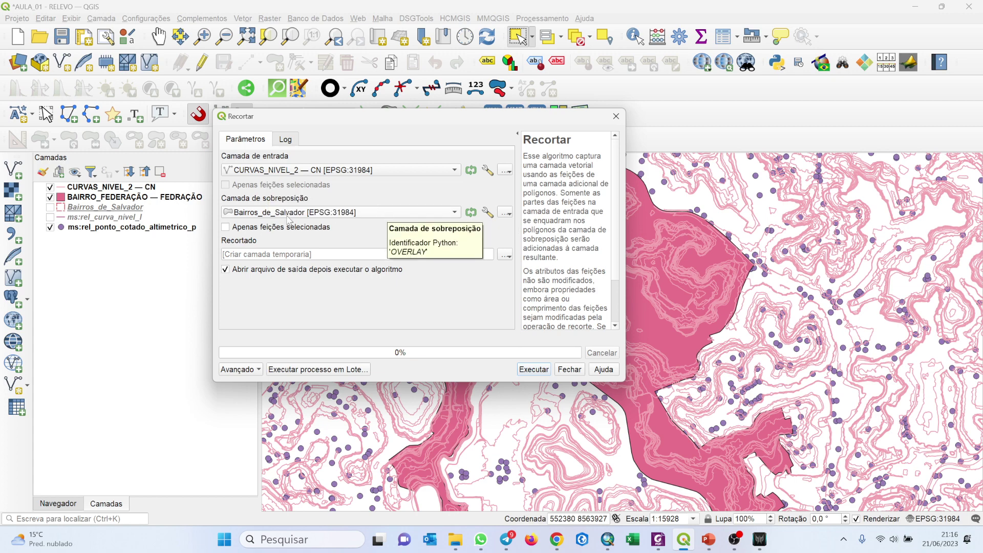
click(318, 215)
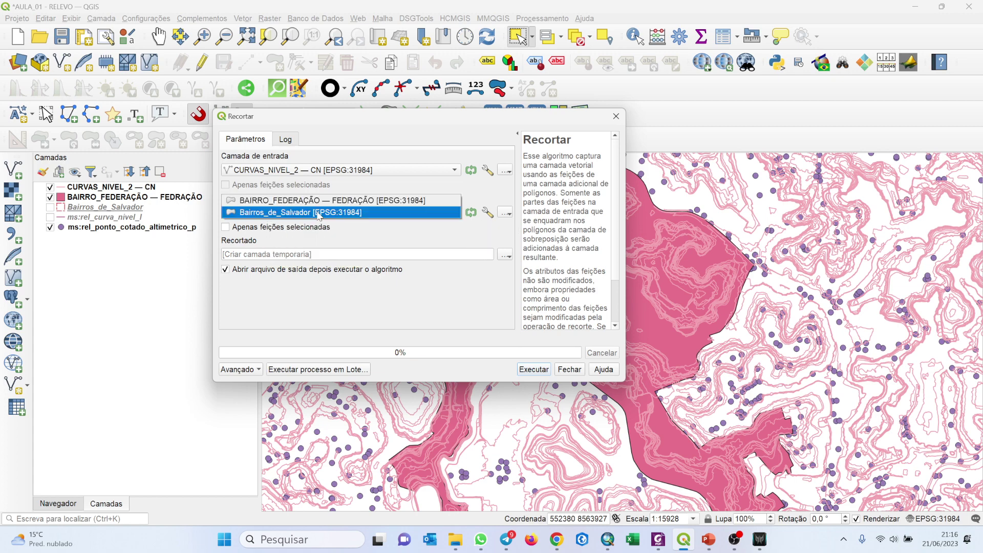
click(295, 201)
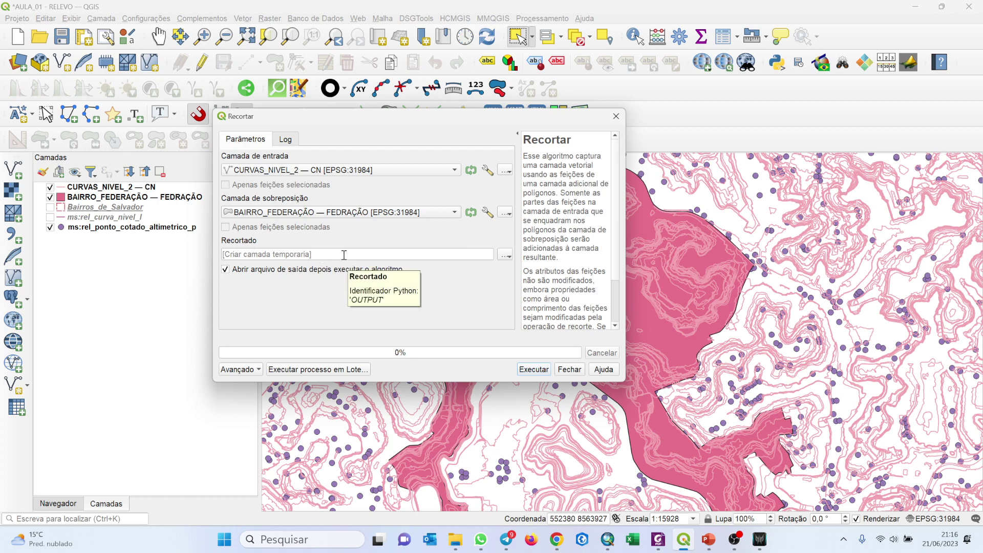
Step: Set the clip output to a GeoPackage named CLIP_CN in the AULA_QGIS SHP folder, with layer name CLIP_CN_FED
click(507, 256)
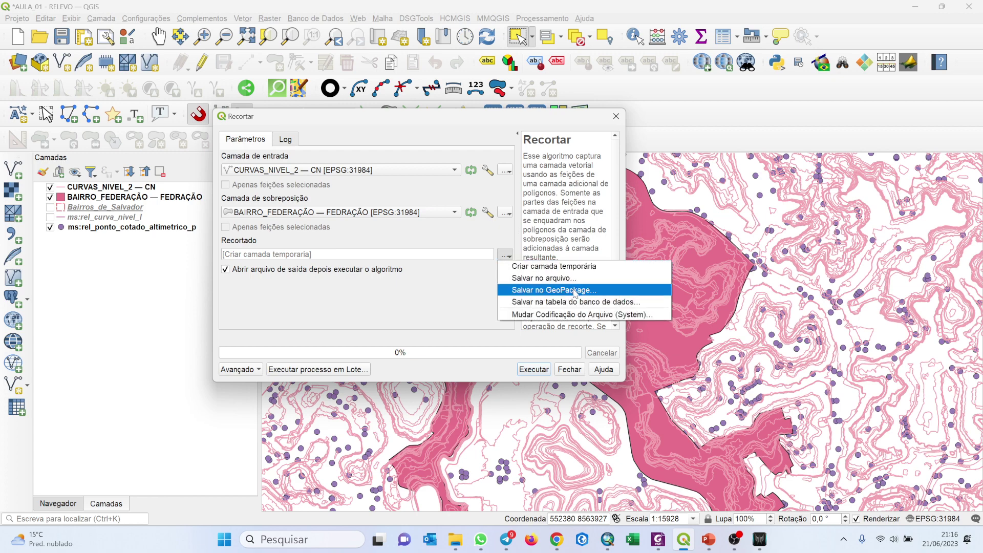
click(627, 292)
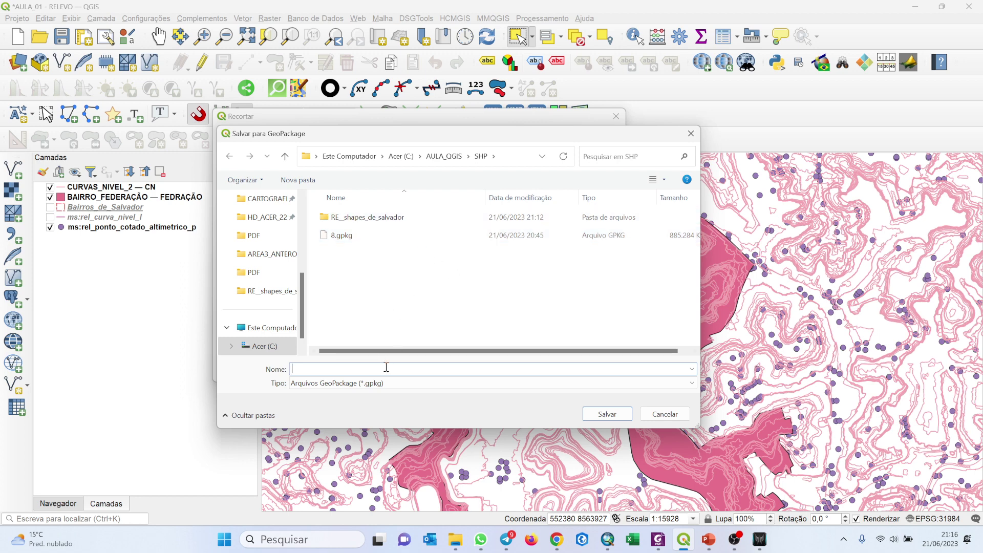
text(CLIP_CN)
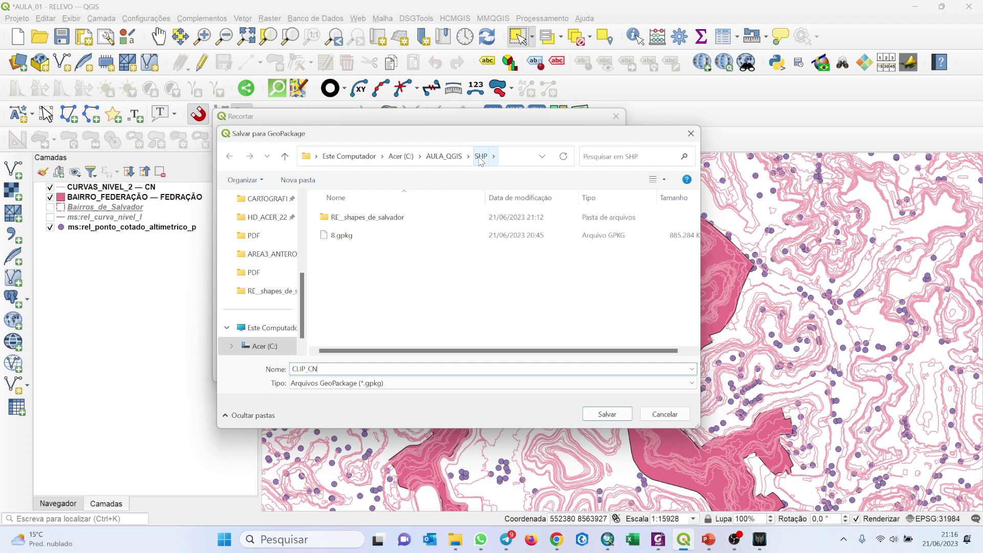
click(605, 415)
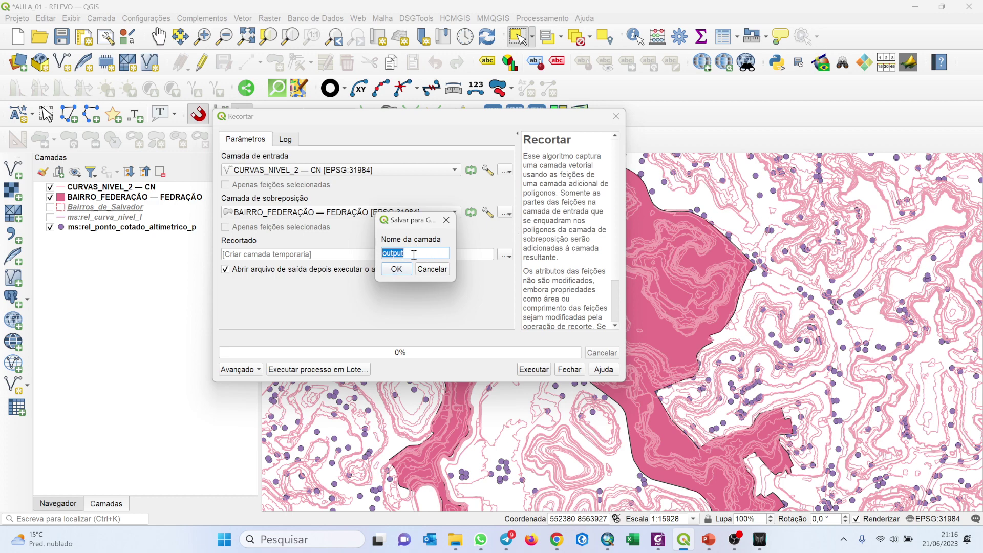
text(C)
key(Left)
key(Left)
key(Left)
text(P_CN_FE)
click(395, 270)
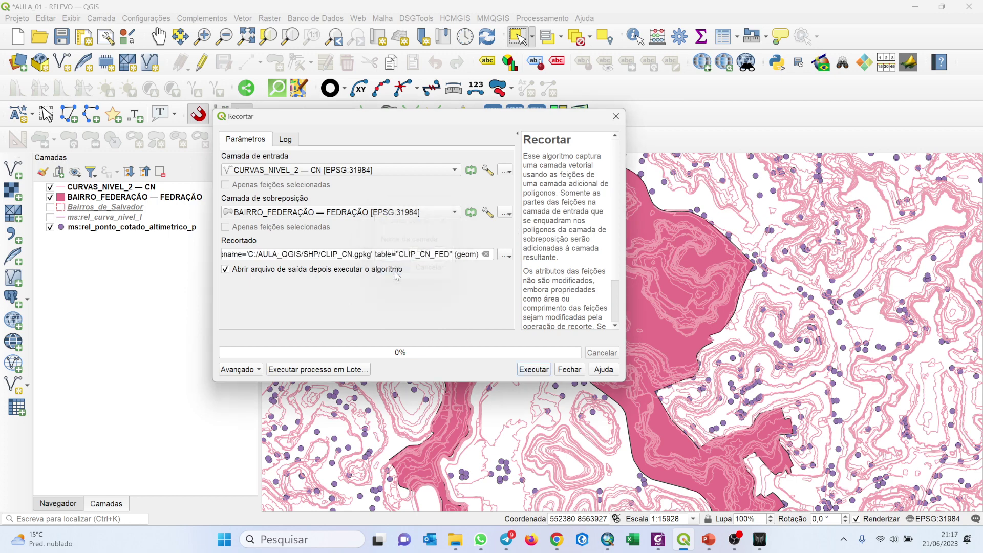
Step: Run the contour clip, check the end of its log and close the Recortar dialog
click(536, 369)
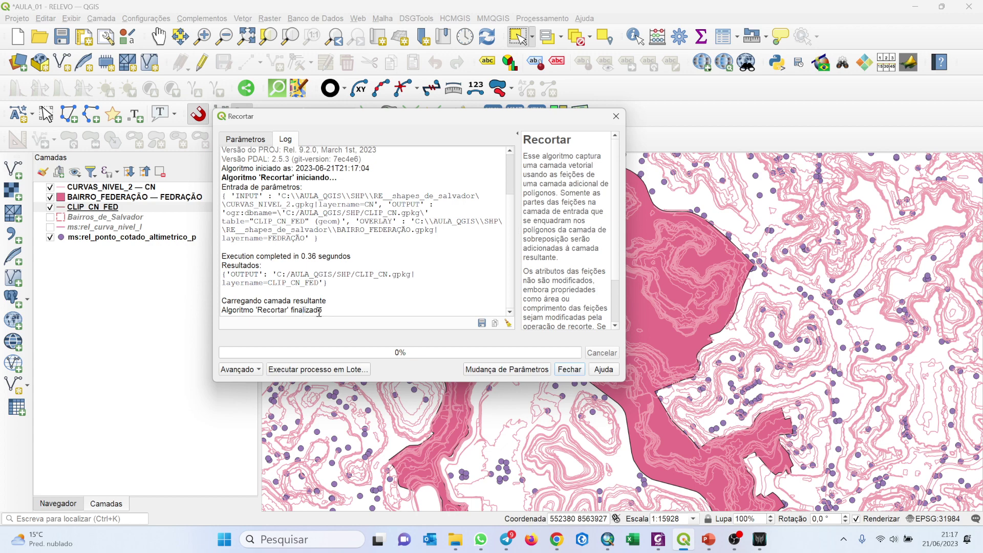
drag(333, 311, 290, 312)
click(569, 370)
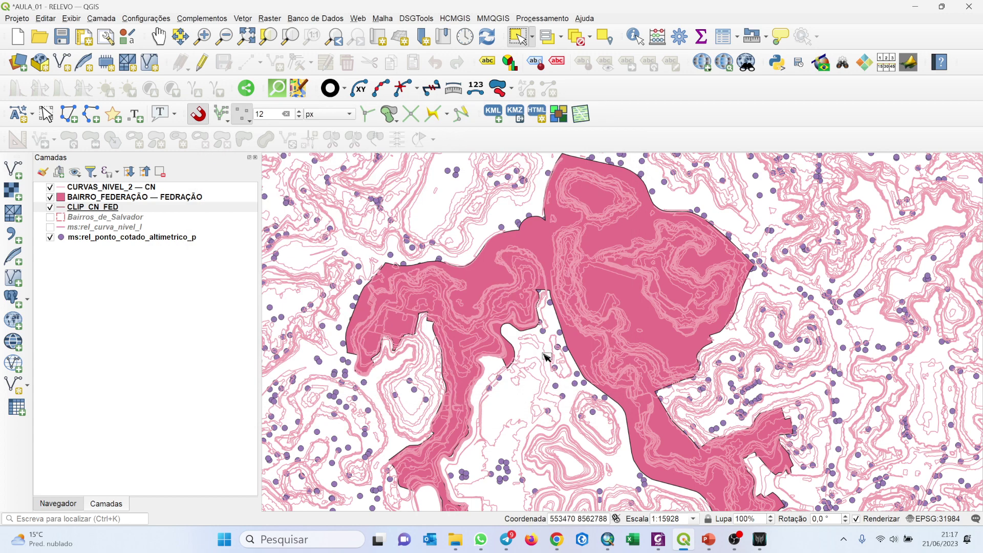
Step: Move the CLIP_CN_FED layer to the top of the layer order and hide the original CURVAS_NIVEL_2 — CN contours
click(113, 209)
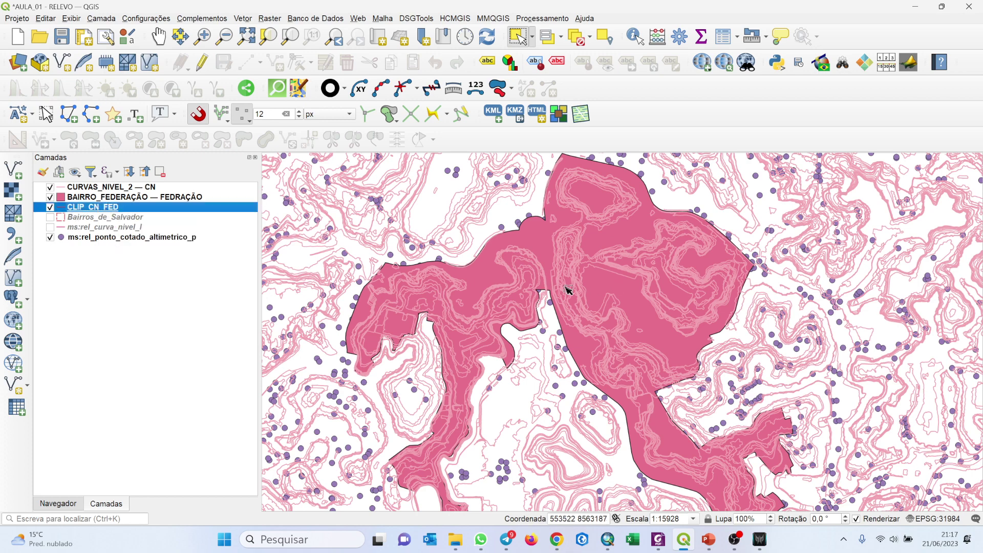
drag(164, 212, 204, 185)
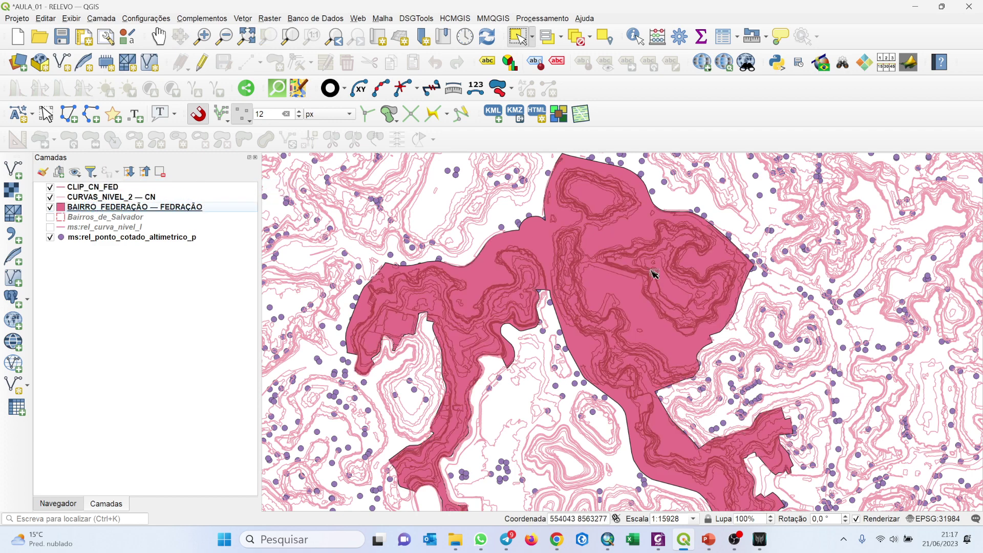
click(89, 209)
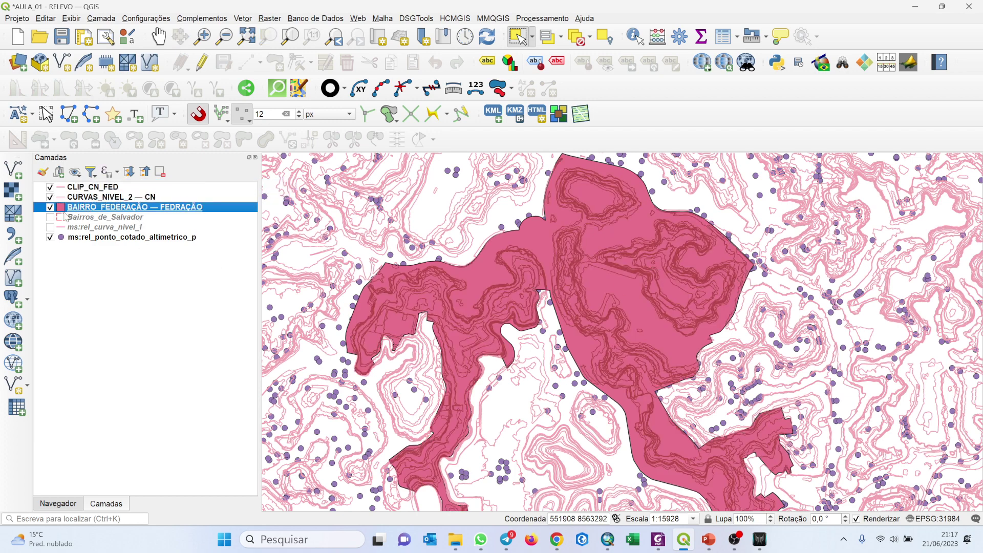
click(50, 197)
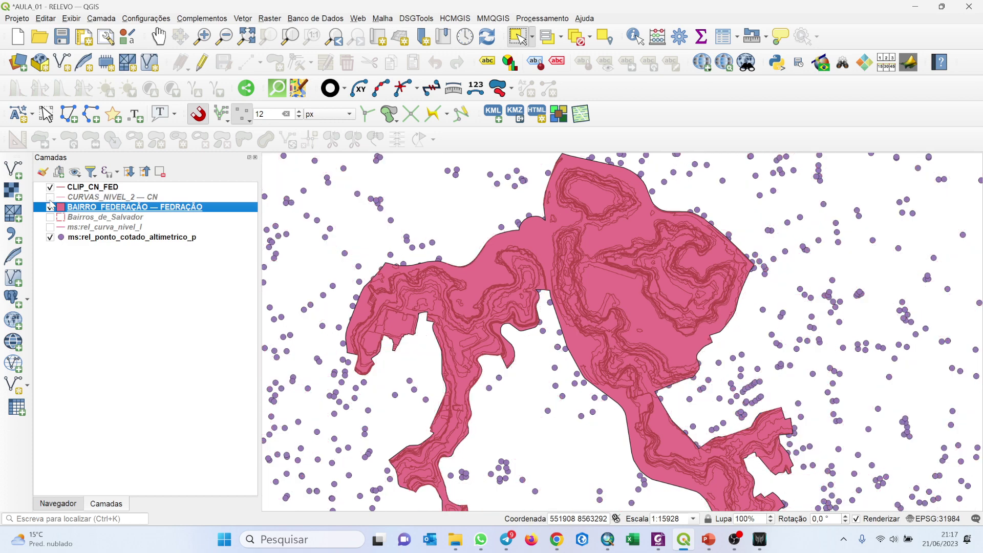
scroll(558, 286, down, 2)
scroll(558, 287, up, 2)
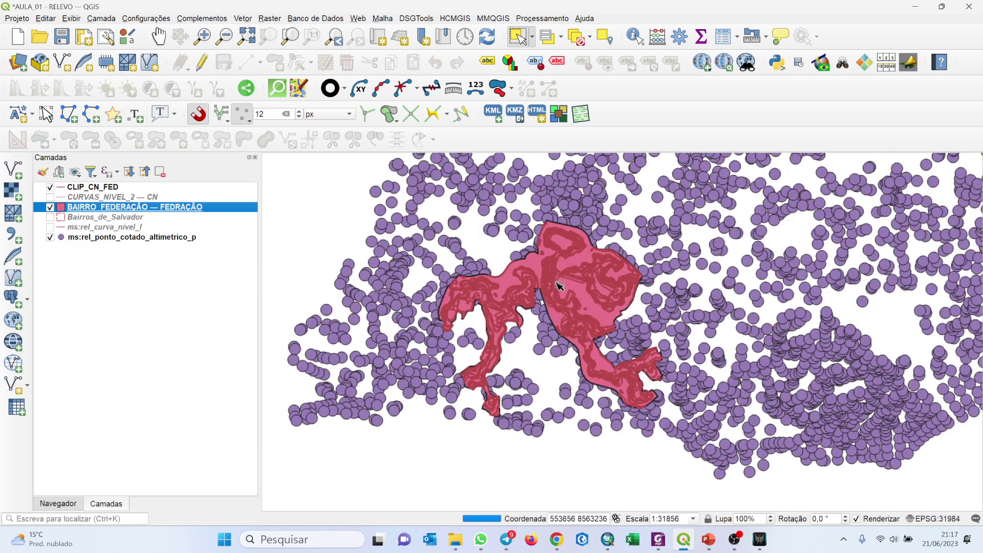